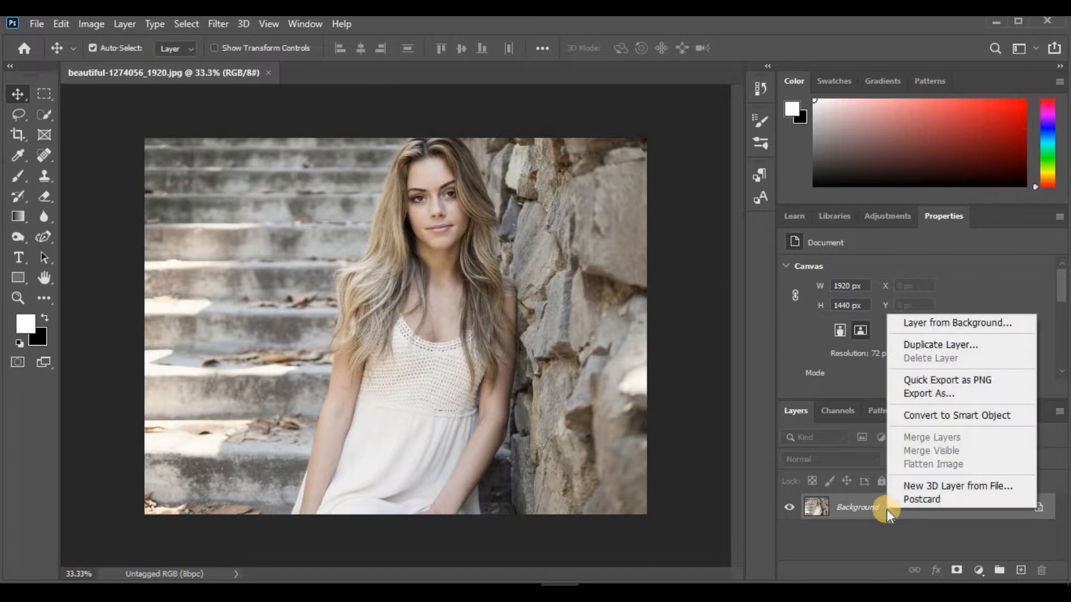
Duplicate the Background layer and select the woman on the copy by lassoing loosely around her with the Object Selection tool
click(929, 345)
click(682, 169)
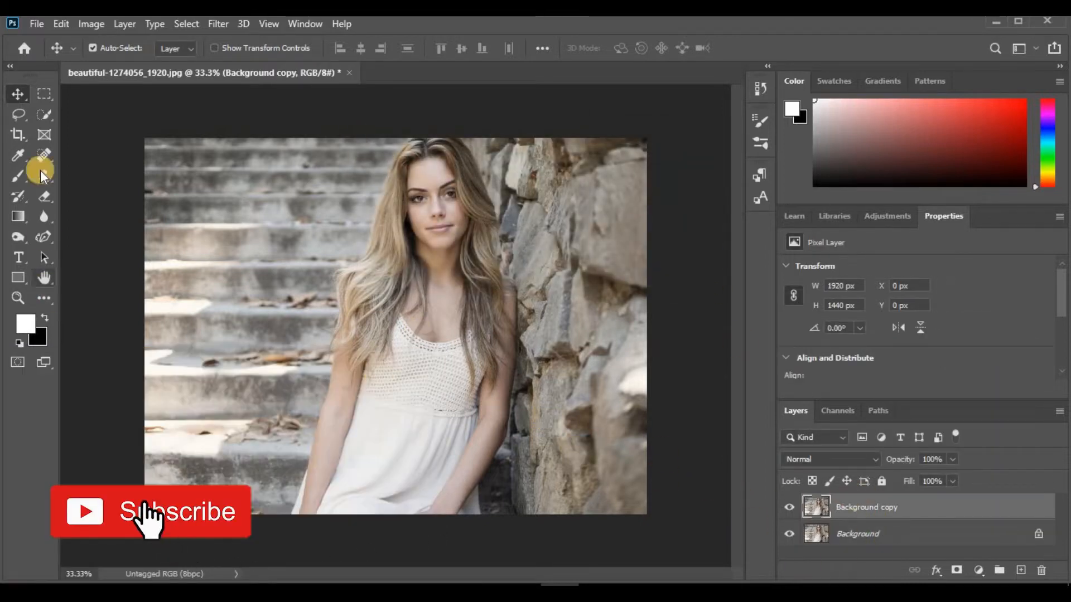
click(48, 112)
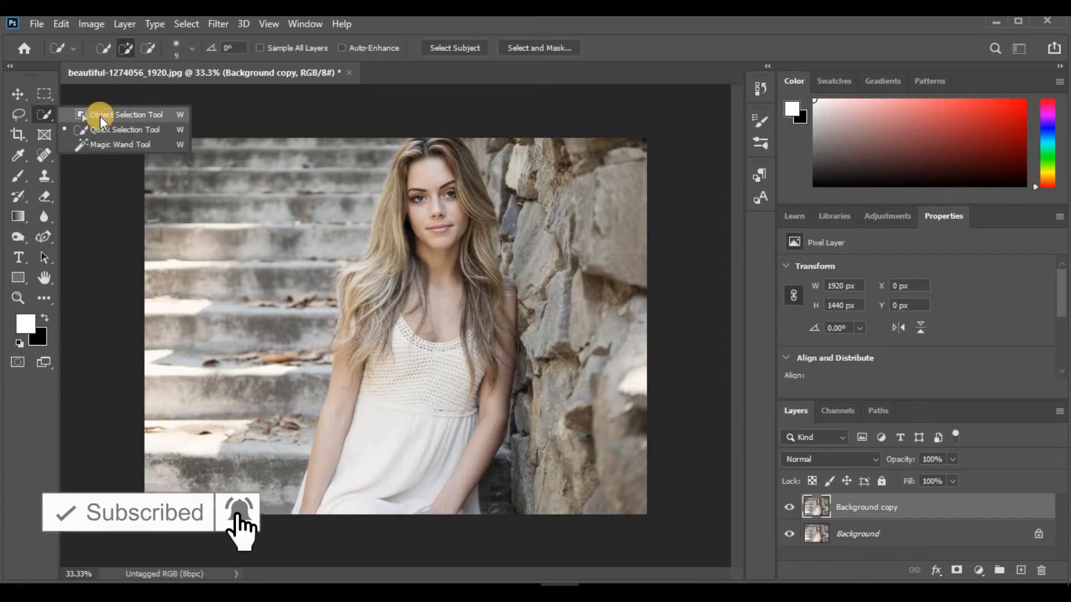
click(177, 115)
drag(375, 188, 326, 277)
mouse_move(356, 519)
mouse_down()
mouse_move(505, 540)
mouse_move(492, 490)
mouse_move(520, 400)
mouse_up()
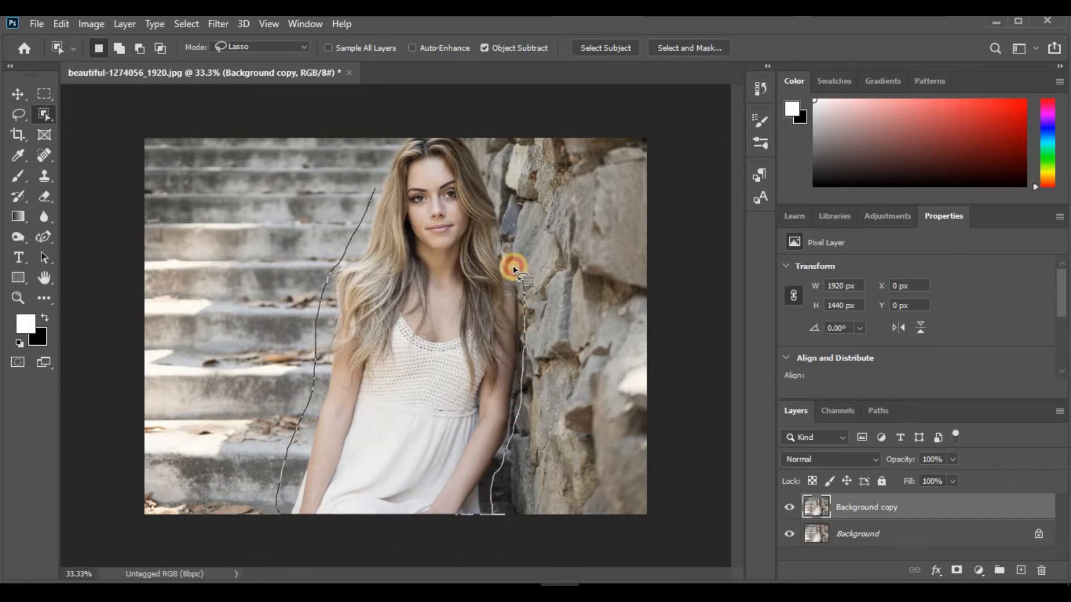
drag(507, 236, 483, 154)
mouse_move(435, 119)
mouse_down()
mouse_move(378, 150)
mouse_move(376, 184)
mouse_up()
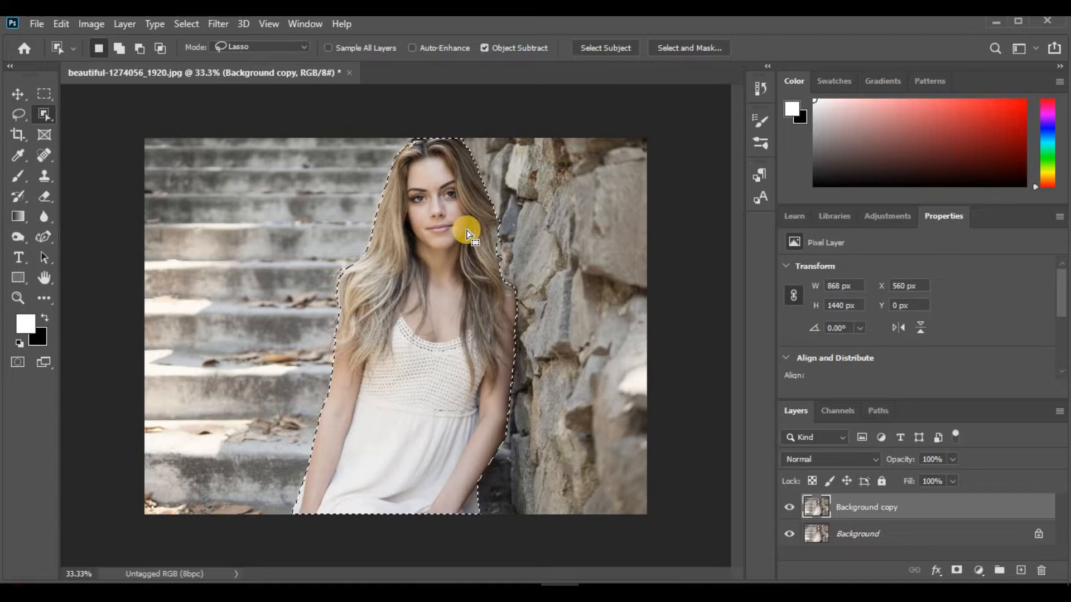
Refine the selection along the hair and arm on the stairs side with the Quick Selection tool at brush size 56
key(ctrl+1)
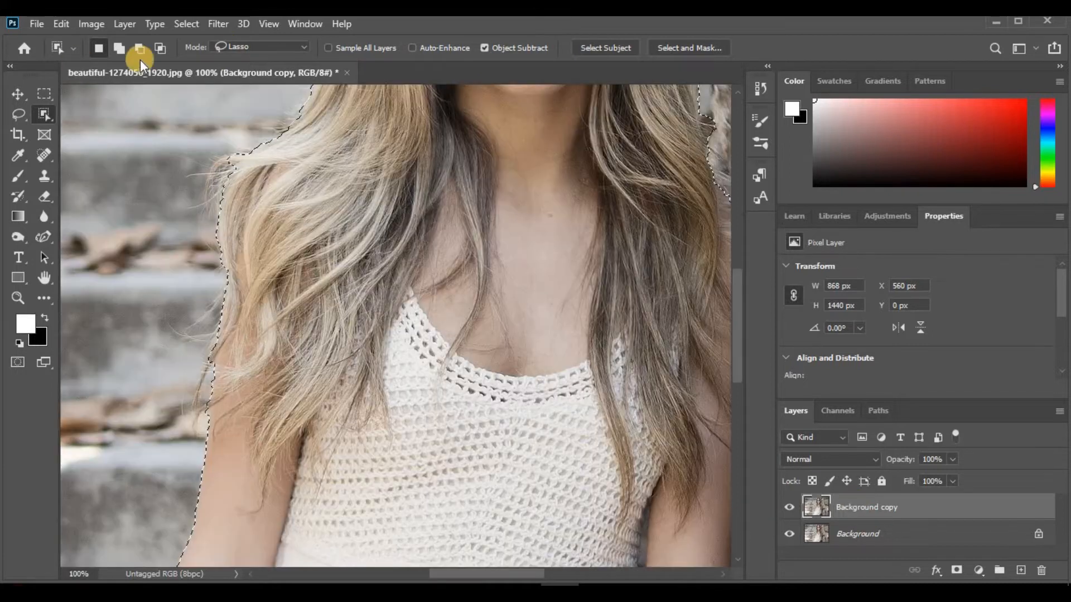
right_click(41, 114)
click(112, 129)
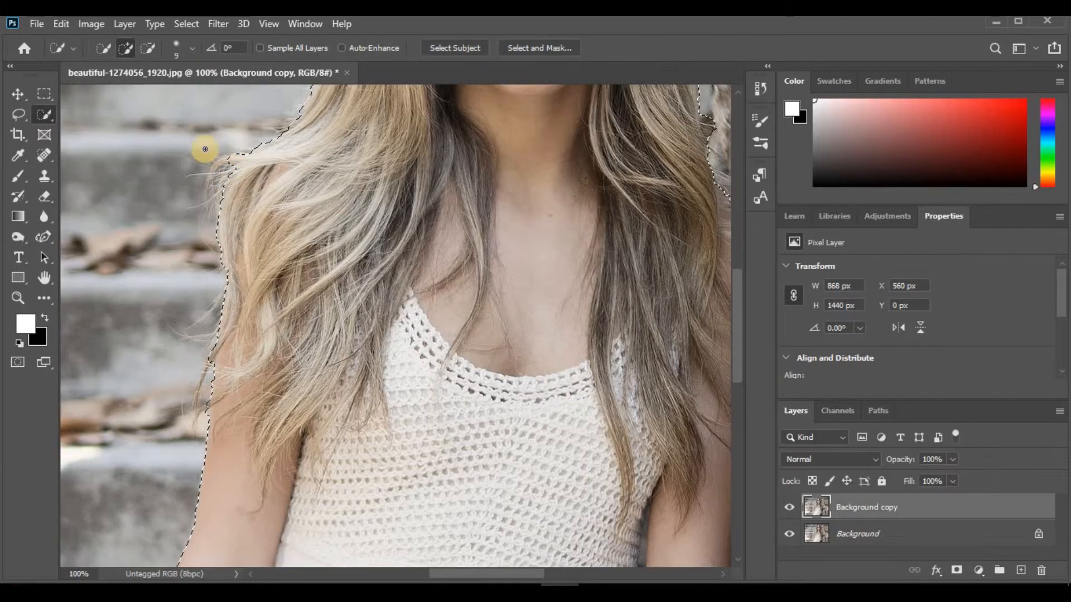
click(190, 48)
drag(109, 89, 147, 92)
click(298, 196)
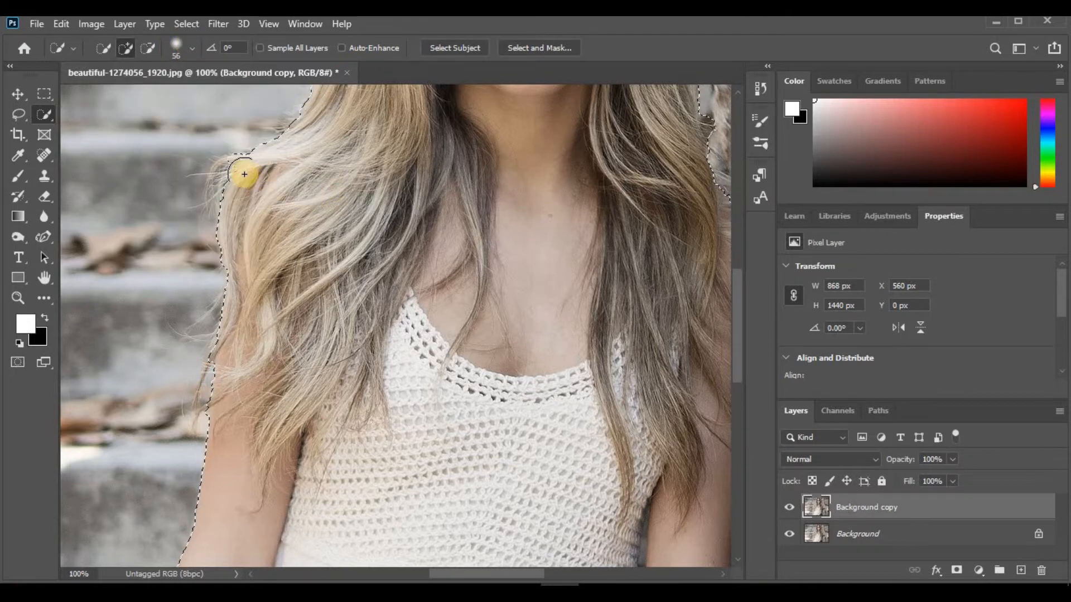
mouse_move(238, 184)
mouse_down()
mouse_move(278, 239)
mouse_move(273, 284)
mouse_move(236, 357)
mouse_move(228, 343)
mouse_move(233, 402)
mouse_up()
Extend the selection along the woman's arm on the stone-wall side, undoing the stroke that spills onto the stones
drag(737, 338, 745, 449)
drag(502, 574, 634, 454)
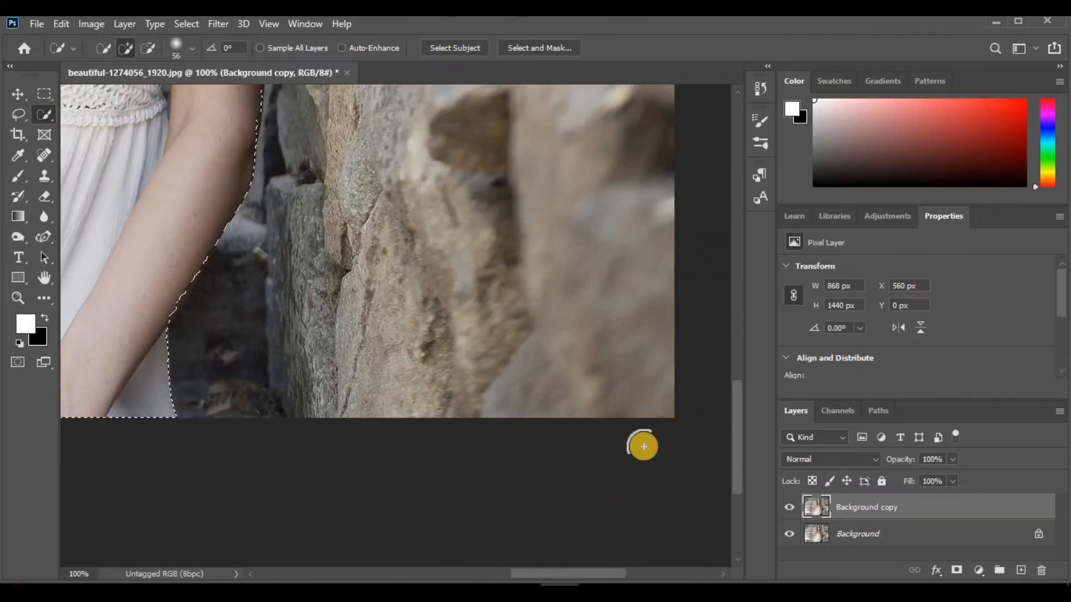
drag(740, 474, 734, 416)
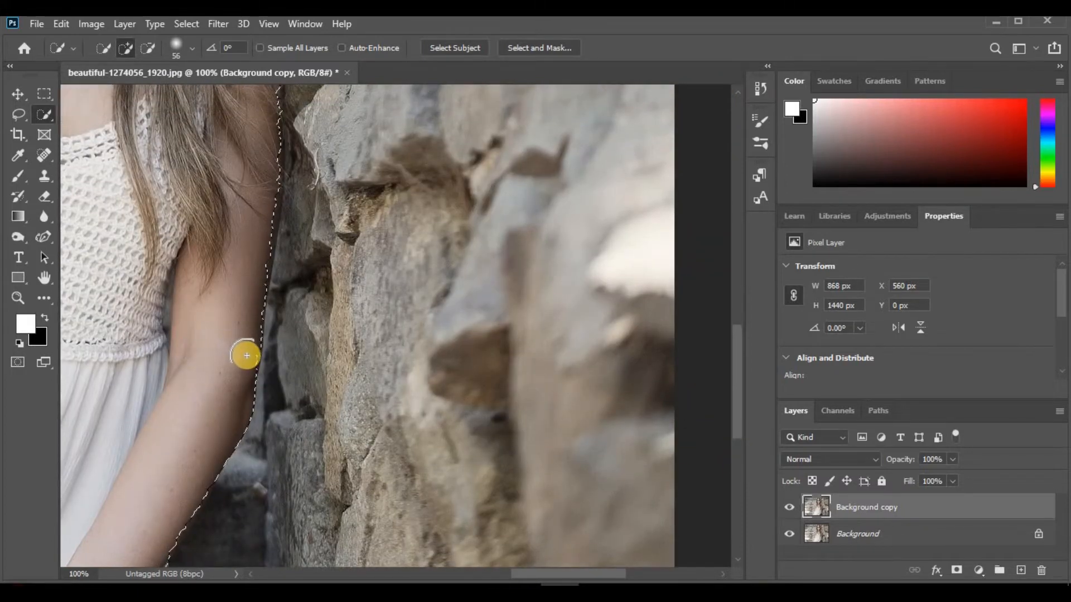
mouse_move(279, 363)
mouse_down()
mouse_move(241, 253)
mouse_move(253, 258)
mouse_move(261, 154)
mouse_up()
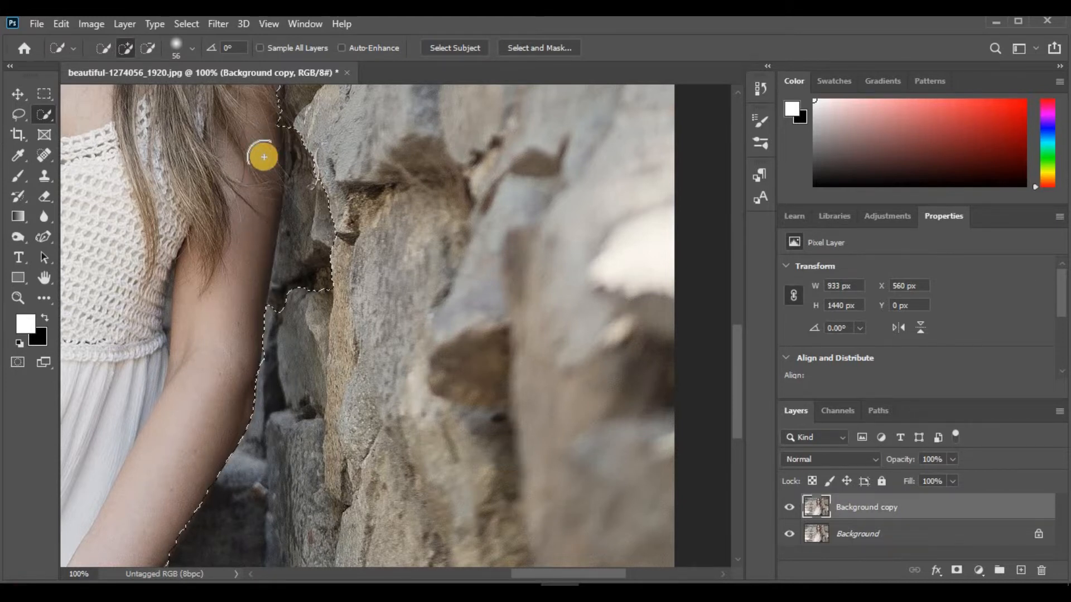
key(ctrl+z)
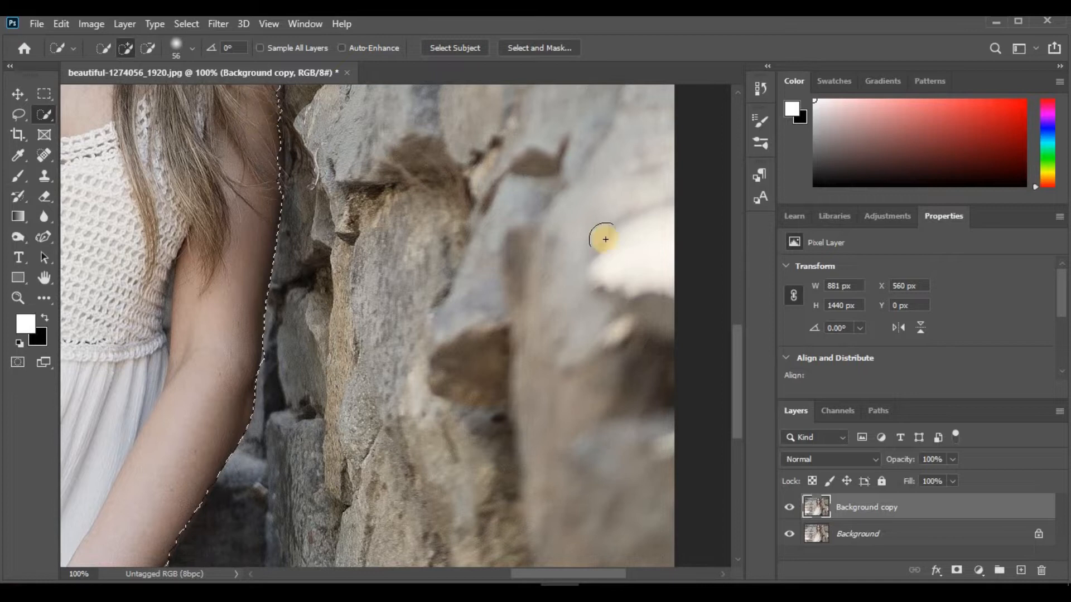
Check the selection around the head, and turn it into a layer mask on Background copy
drag(737, 360, 736, 256)
drag(737, 294, 742, 230)
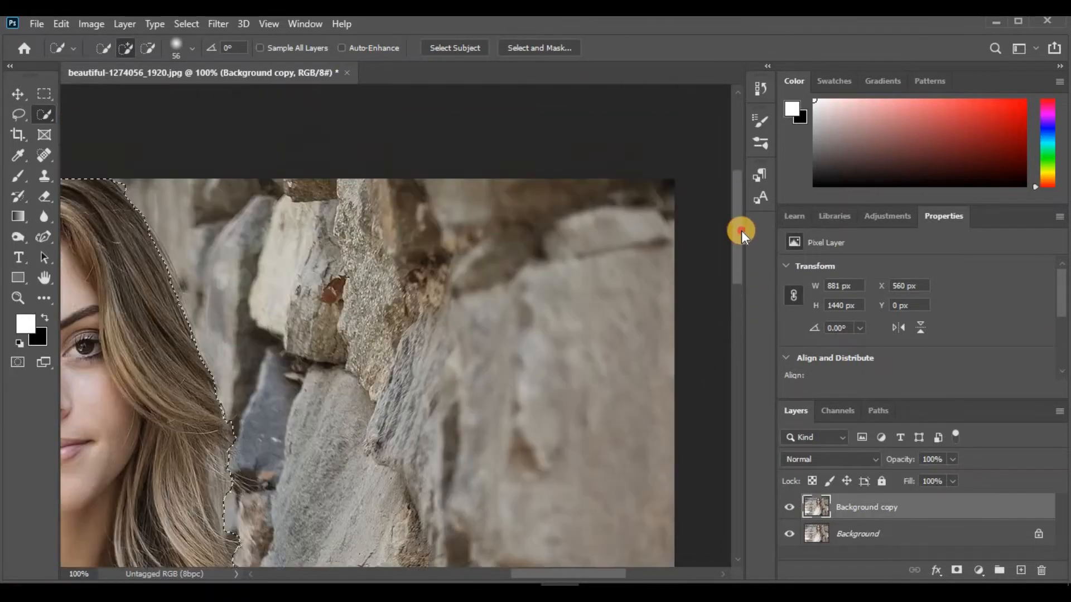
drag(558, 571, 486, 571)
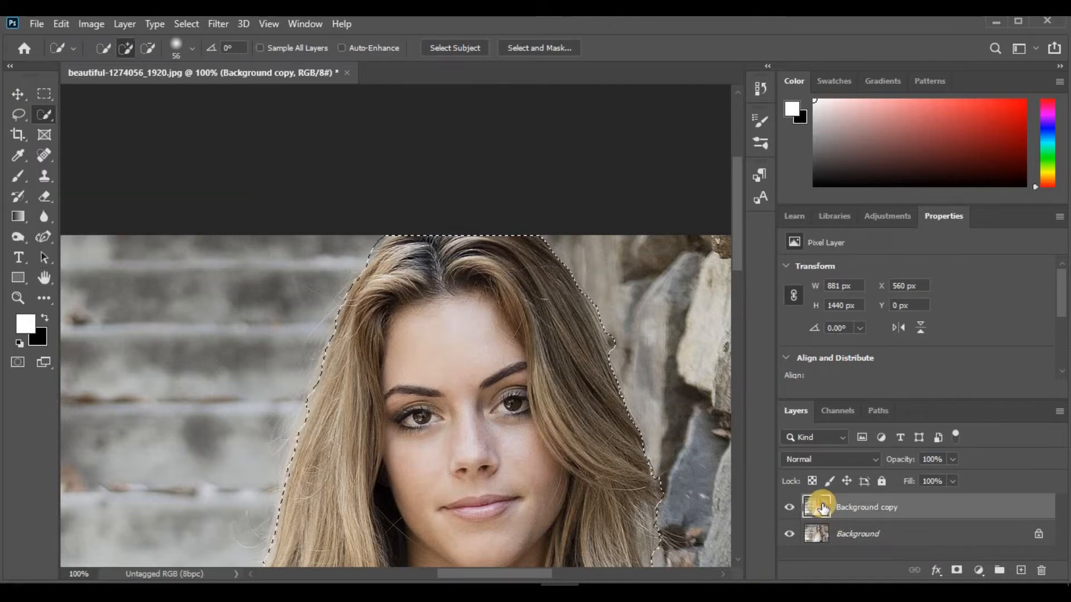
key(ctrl+minus)
key(ctrl+minus)
key(ctrl+minus)
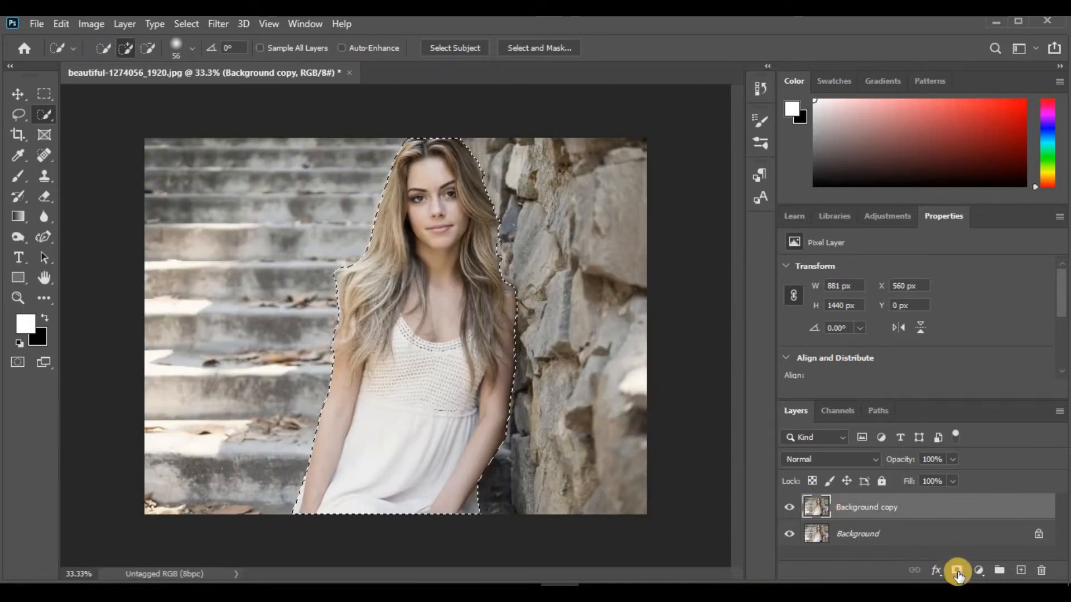
click(957, 571)
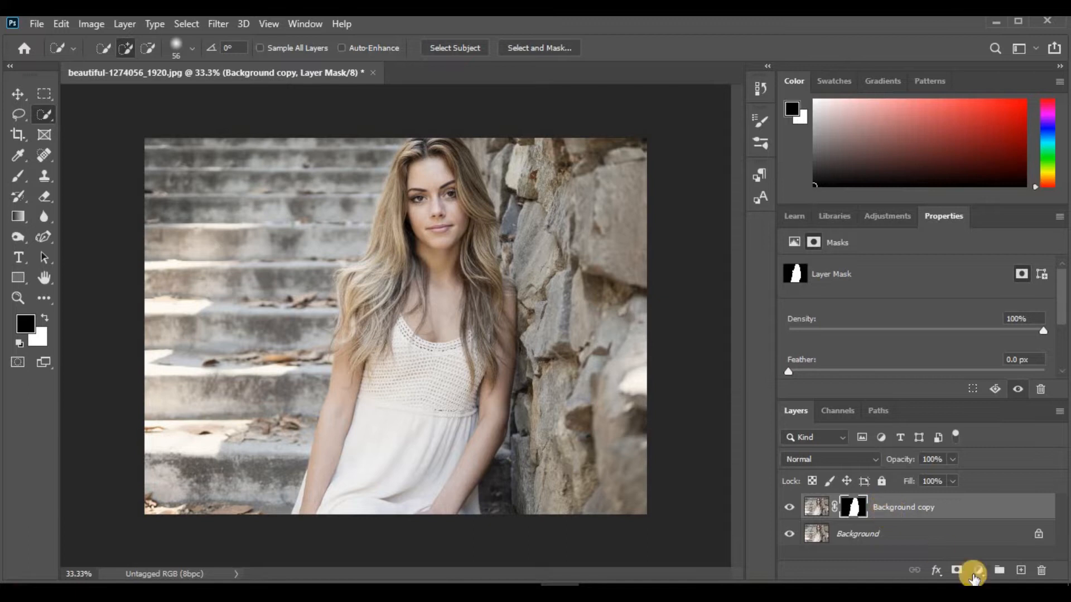
Add a mid-gray Solid Color fill layer and place it beneath the Background copy layer
click(979, 573)
click(965, 275)
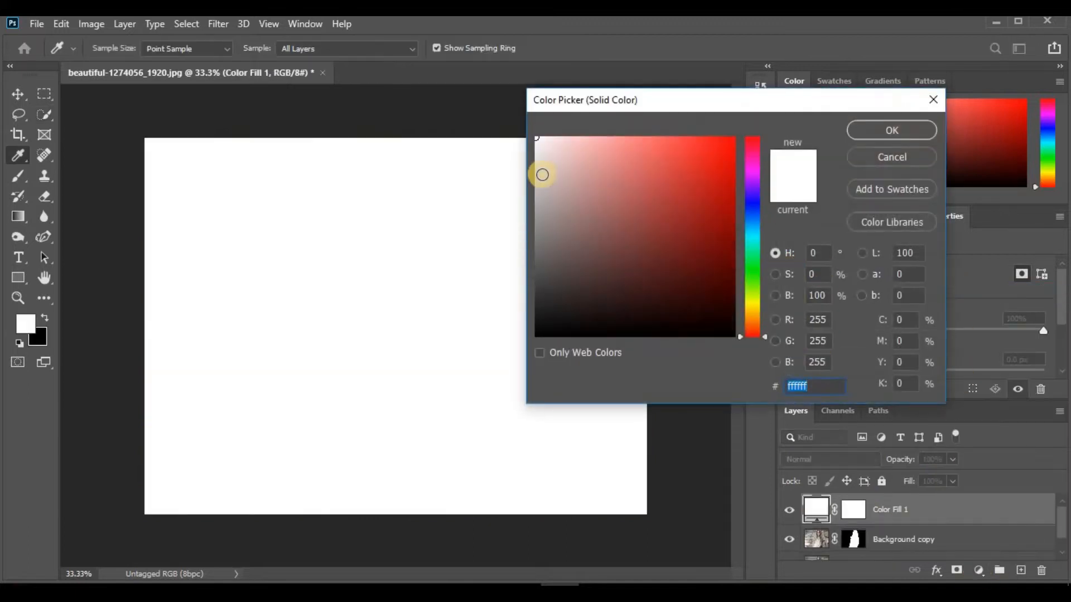
click(536, 209)
click(880, 125)
drag(915, 509, 920, 555)
Paint white on the Background copy mask with a size 30 brush to restore the arm and hair edge on the former wall side
click(853, 507)
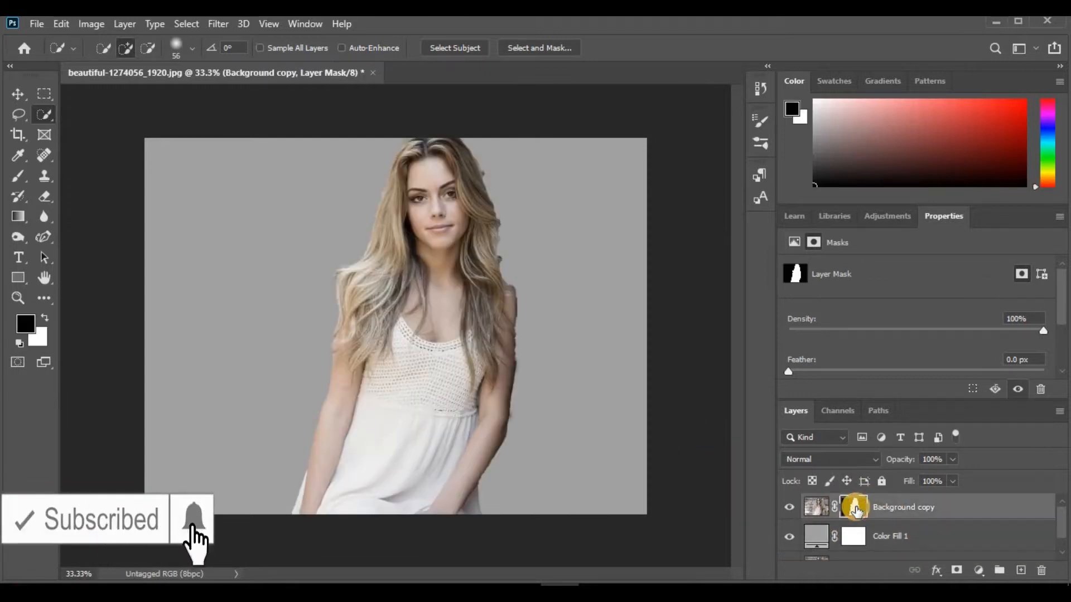
click(19, 176)
key(ctrl+plus)
key(ctrl+plus)
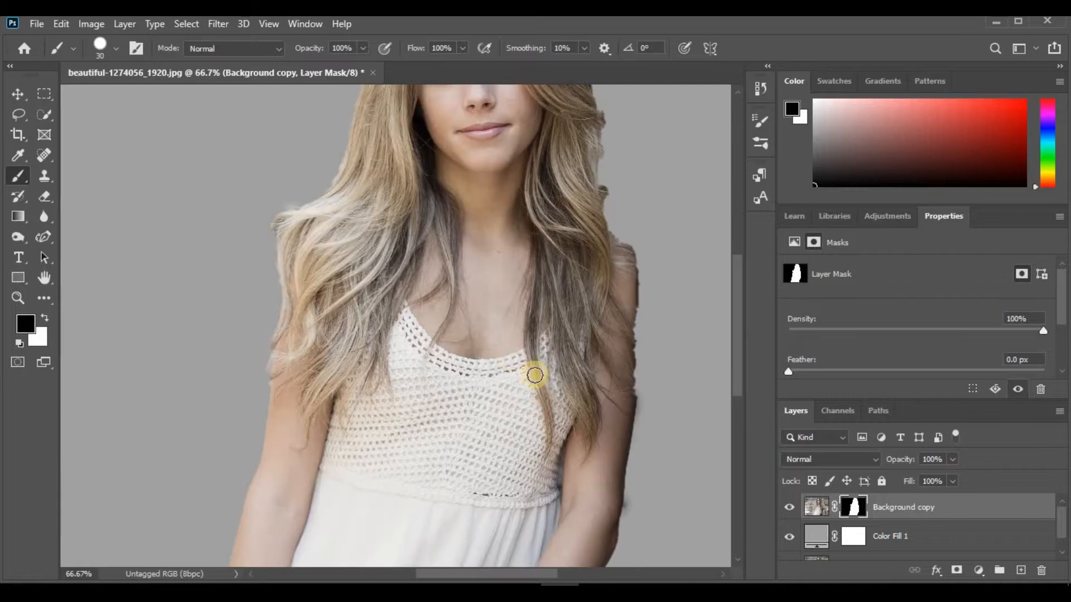
drag(538, 573, 587, 573)
key(ctrl+plus)
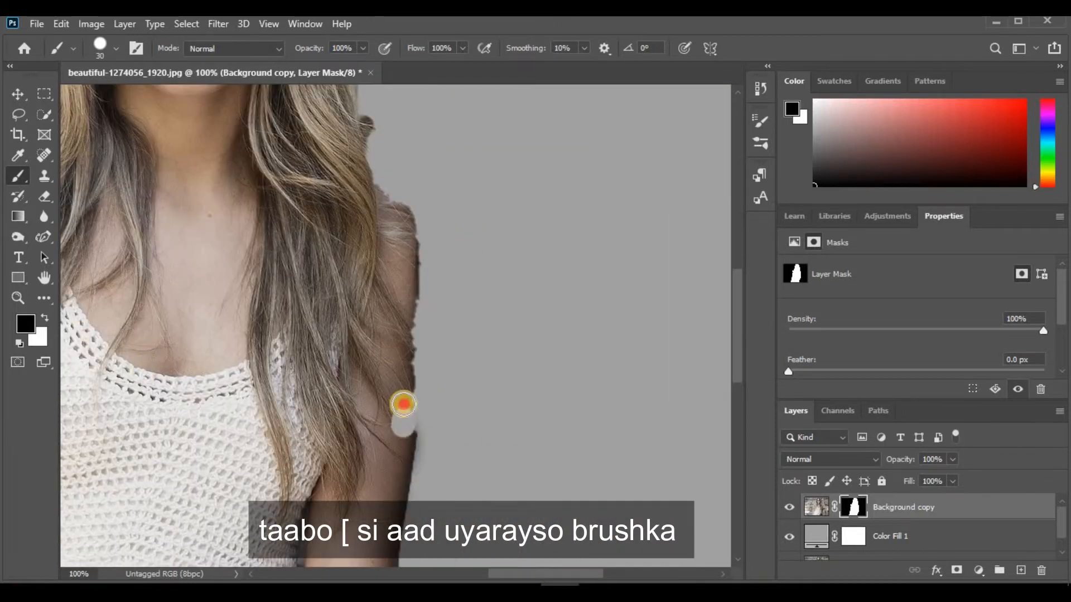
key(ctrl+z)
click(44, 318)
mouse_move(405, 430)
mouse_down()
mouse_move(405, 244)
mouse_move(366, 194)
mouse_move(393, 206)
mouse_move(407, 235)
mouse_move(408, 260)
mouse_move(377, 200)
mouse_move(400, 210)
mouse_move(406, 240)
mouse_move(355, 158)
mouse_move(354, 120)
mouse_move(351, 148)
mouse_up()
drag(731, 336, 738, 268)
mouse_move(353, 411)
mouse_down()
mouse_move(353, 330)
mouse_move(317, 204)
mouse_move(334, 264)
mouse_up()
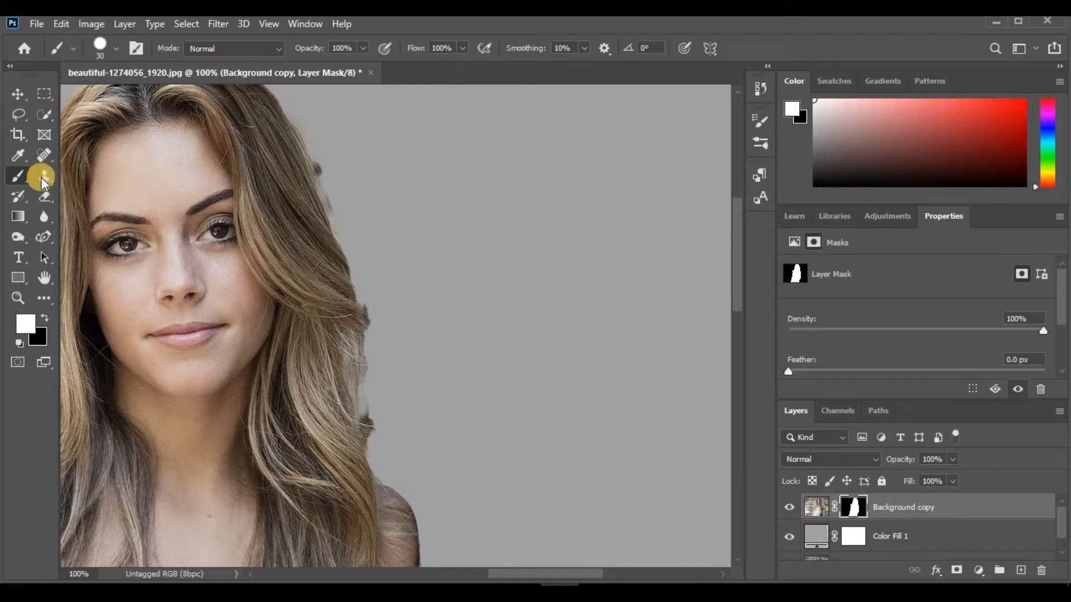
Paint black on the mask to remove leftover wall fragments beside the hair, and touch up the shoulder area with white
click(44, 318)
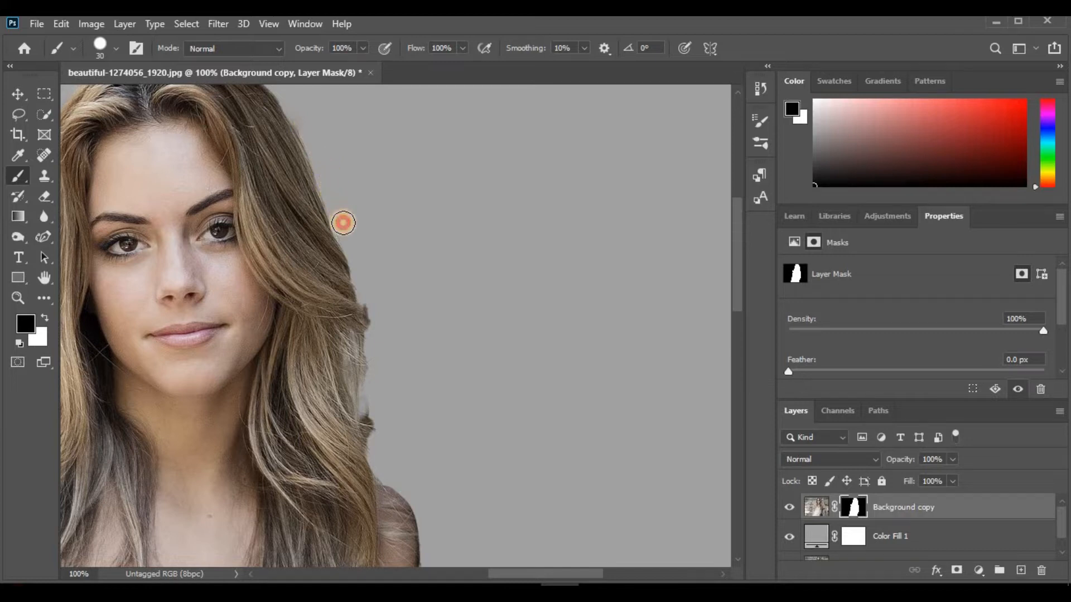
drag(375, 318, 377, 350)
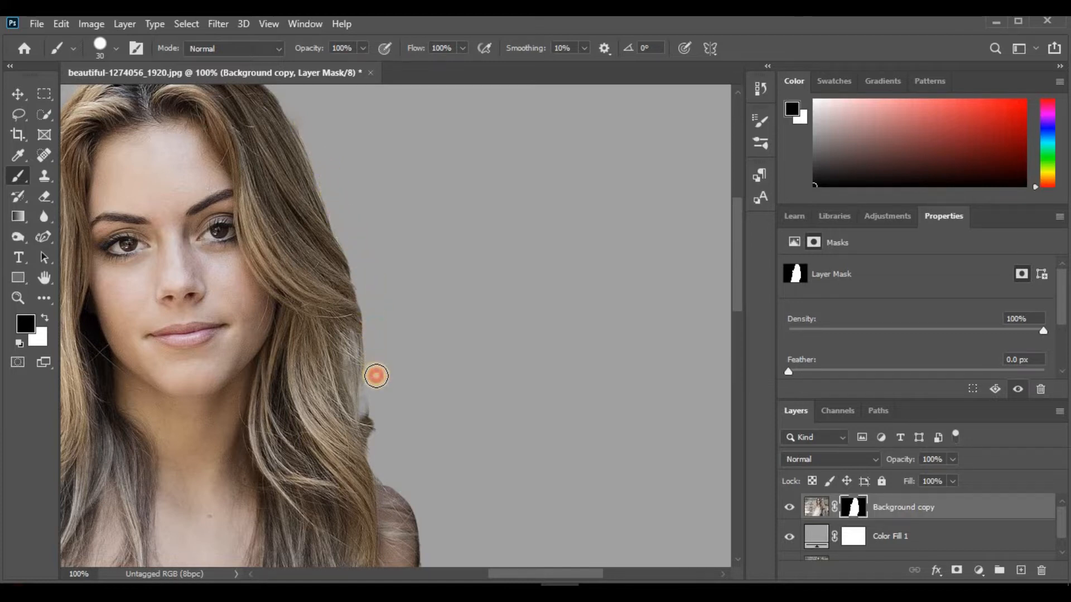
drag(376, 408, 392, 466)
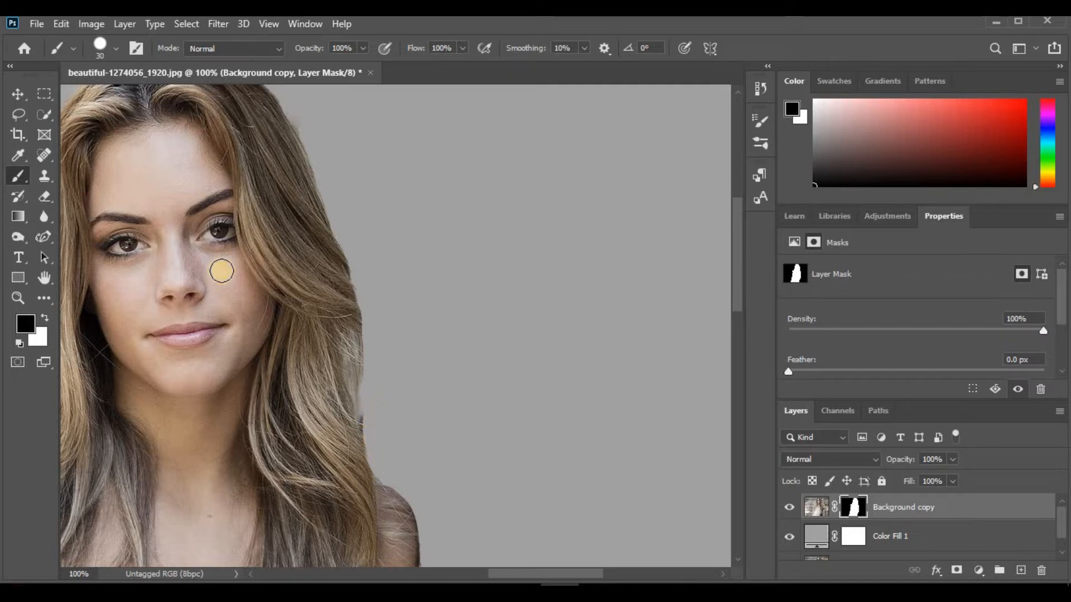
click(45, 318)
mouse_move(394, 542)
mouse_down()
mouse_move(354, 454)
mouse_move(394, 518)
mouse_move(390, 502)
mouse_move(339, 502)
mouse_up()
Paint black on the mask along the outer edge of the same arm to remove background remnants down to the elbow
click(45, 318)
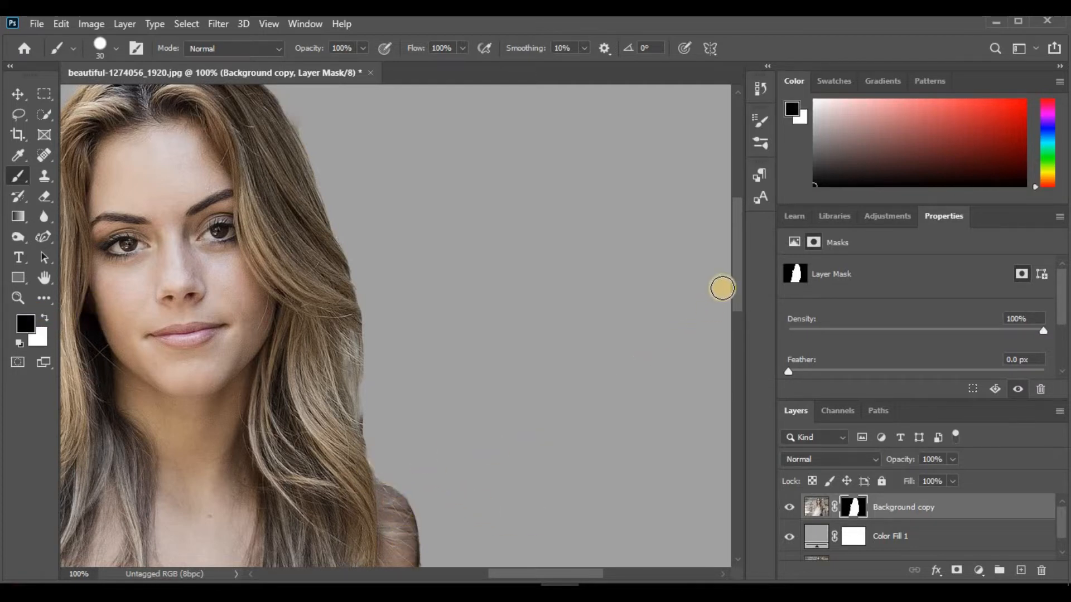
click(739, 319)
drag(429, 369, 431, 276)
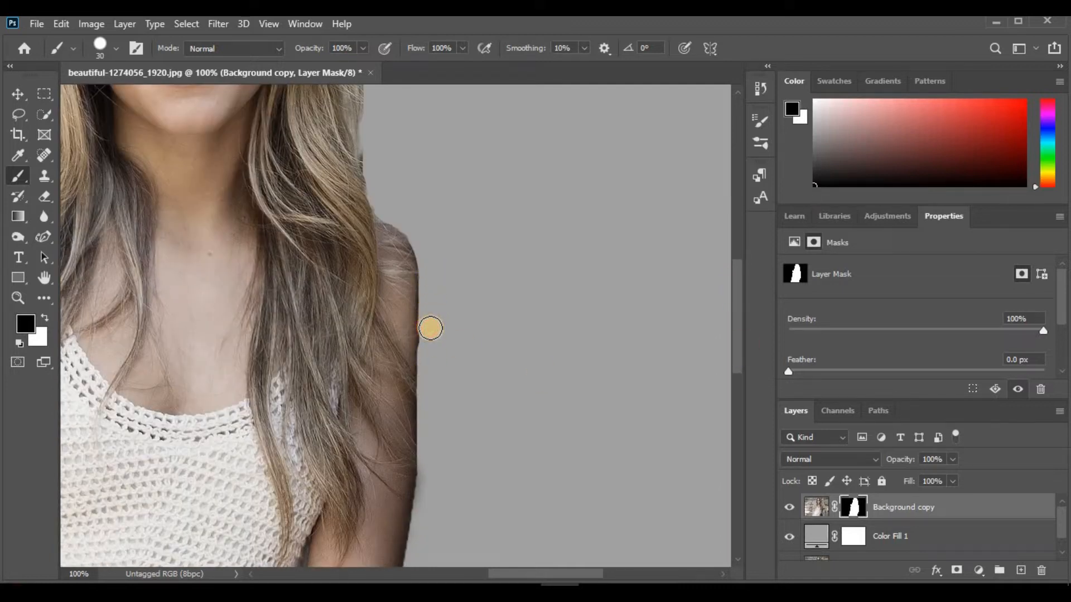
scroll(737, 357, down, 4)
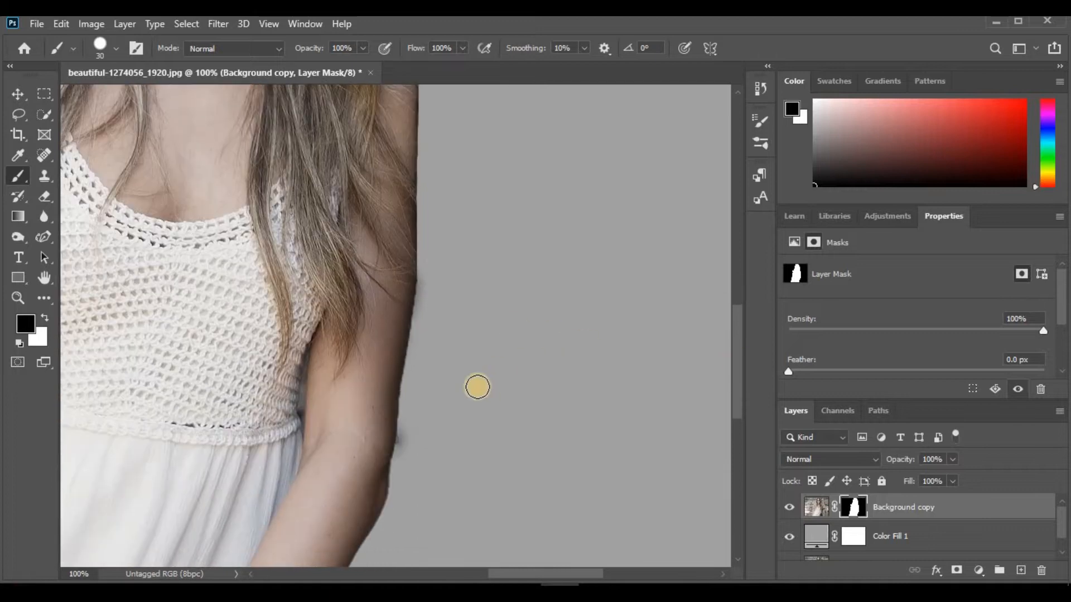
drag(429, 294, 424, 323)
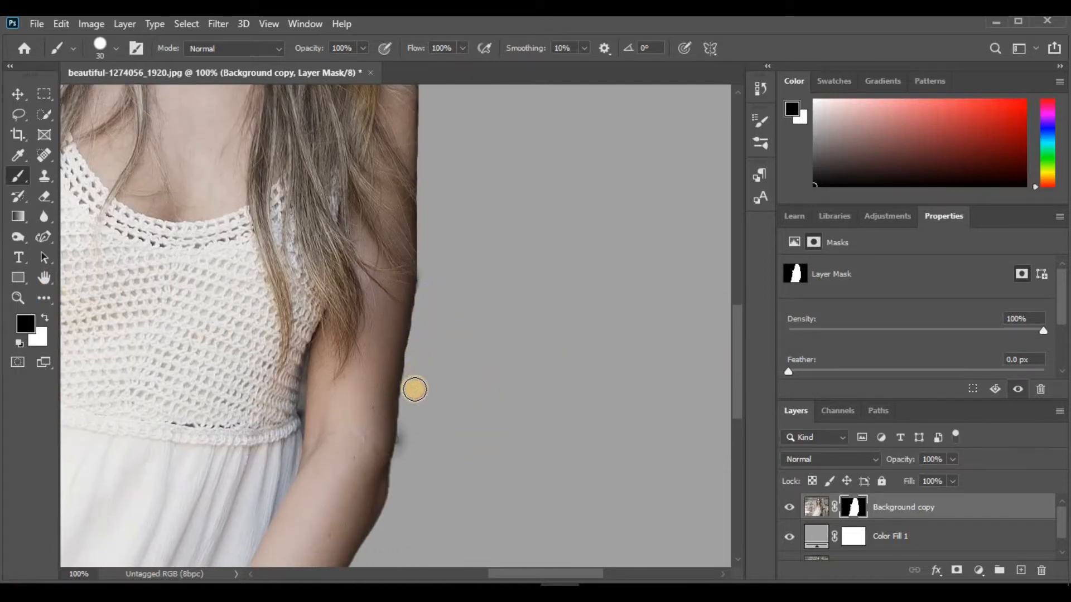
drag(412, 412, 408, 443)
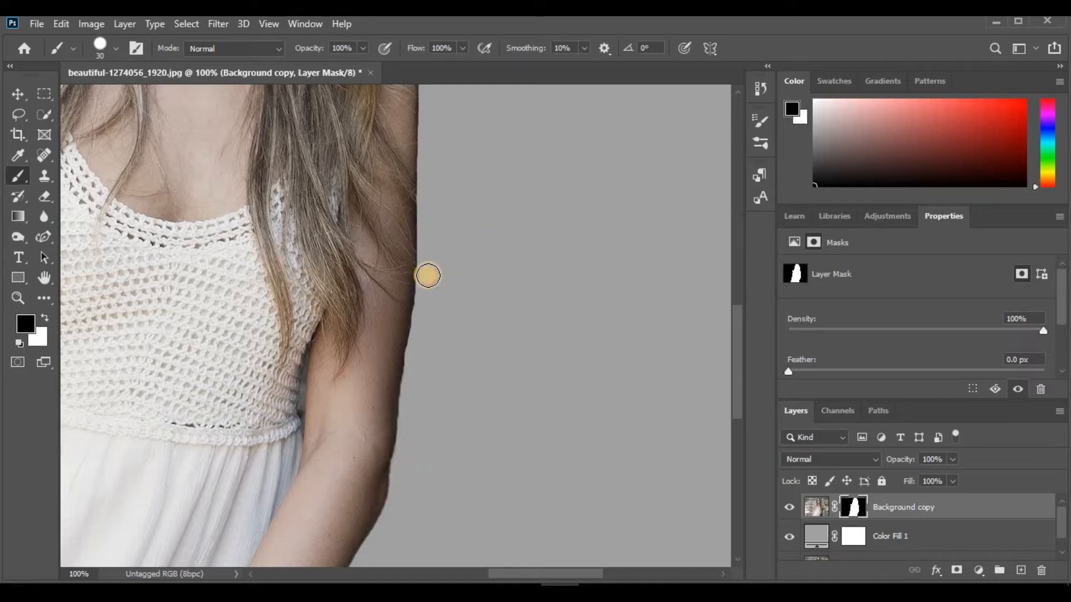
Paint white on the mask along the hair and upper arm on the former stairs side to restore their cut-off edges
key(ctrl+minus)
key(ctrl+minus)
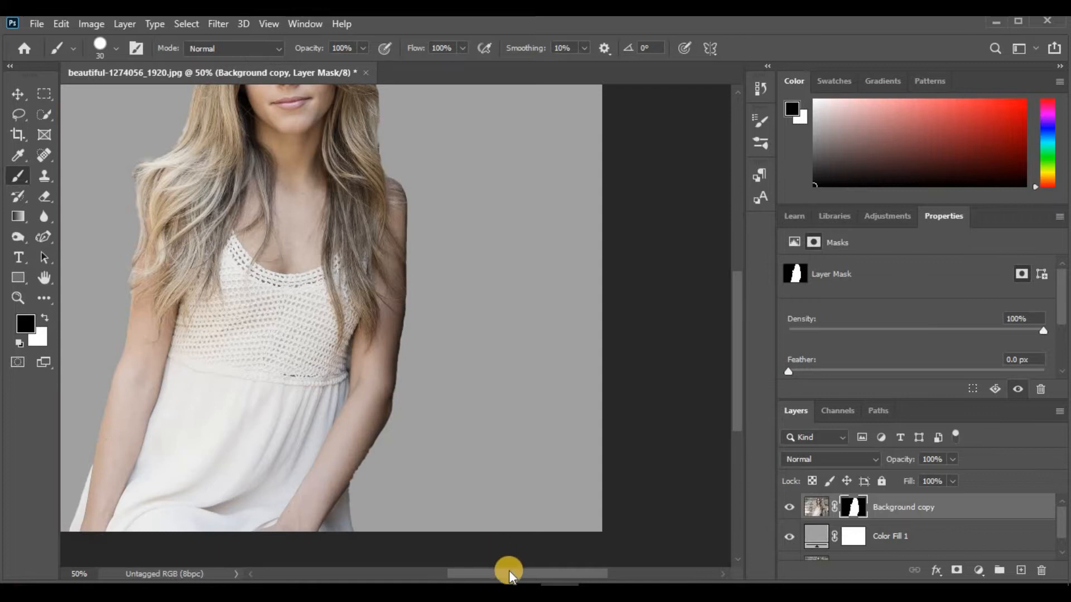
drag(506, 569, 464, 569)
drag(738, 402, 737, 349)
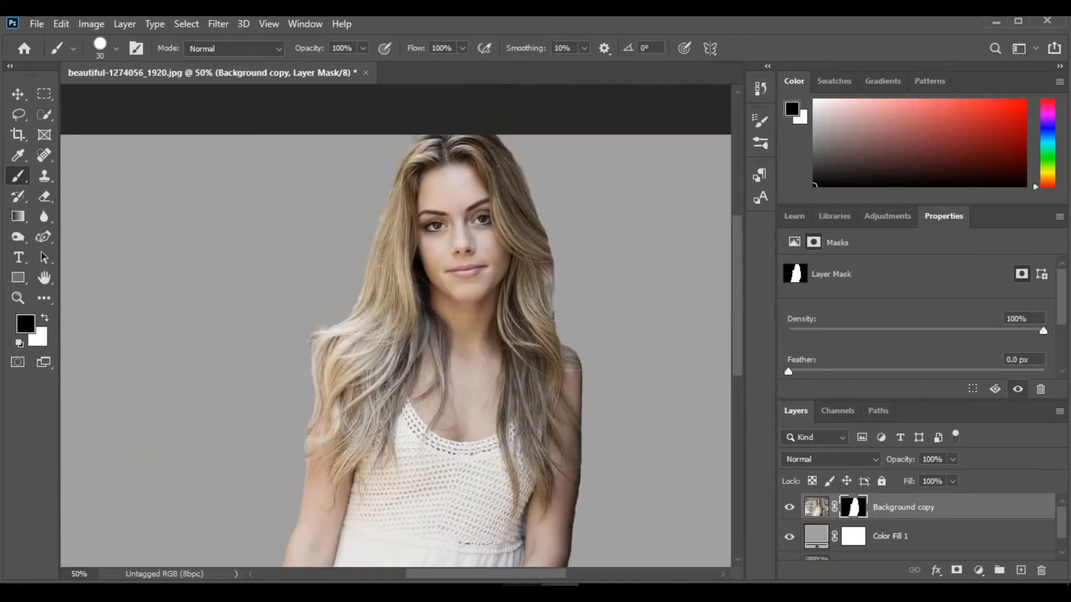
key(ctrl+plus)
key(ctrl+plus)
key(ctrl+minus)
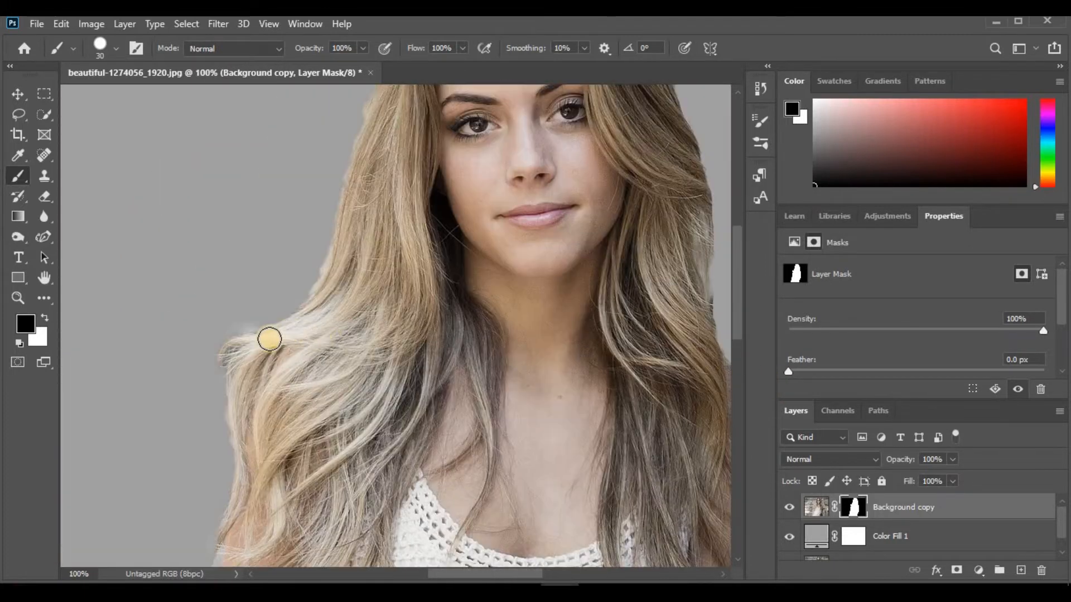
click(44, 317)
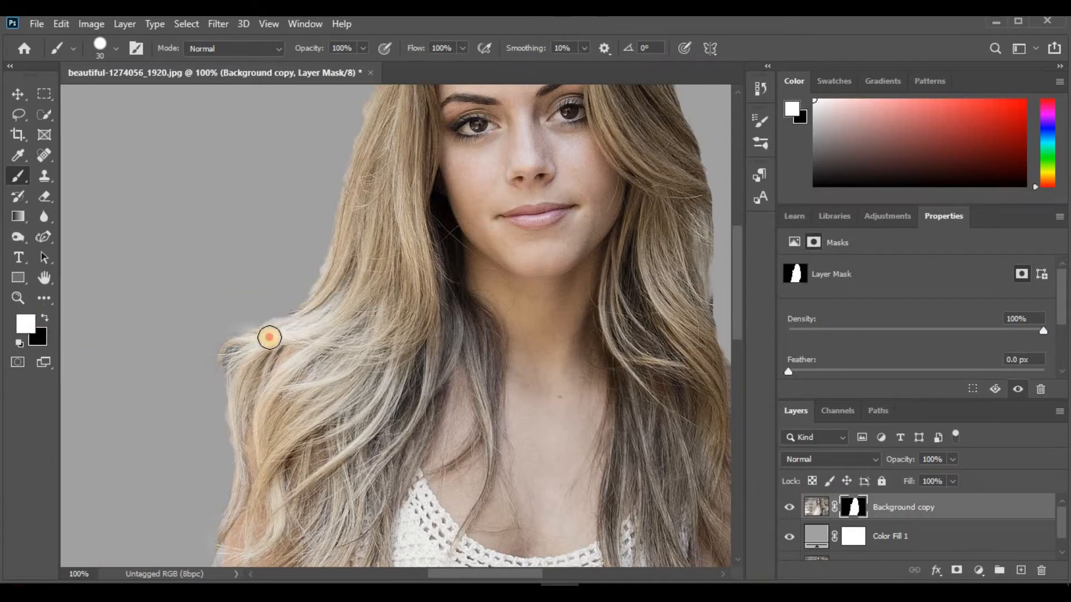
mouse_move(340, 257)
mouse_down()
mouse_move(375, 118)
mouse_move(366, 160)
mouse_up()
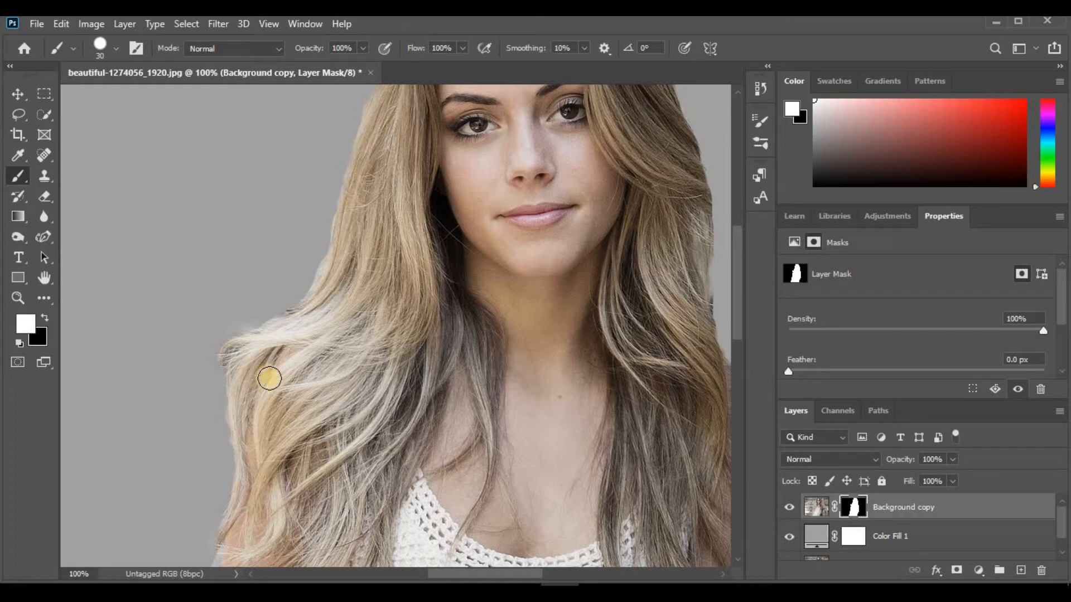
drag(246, 403, 244, 479)
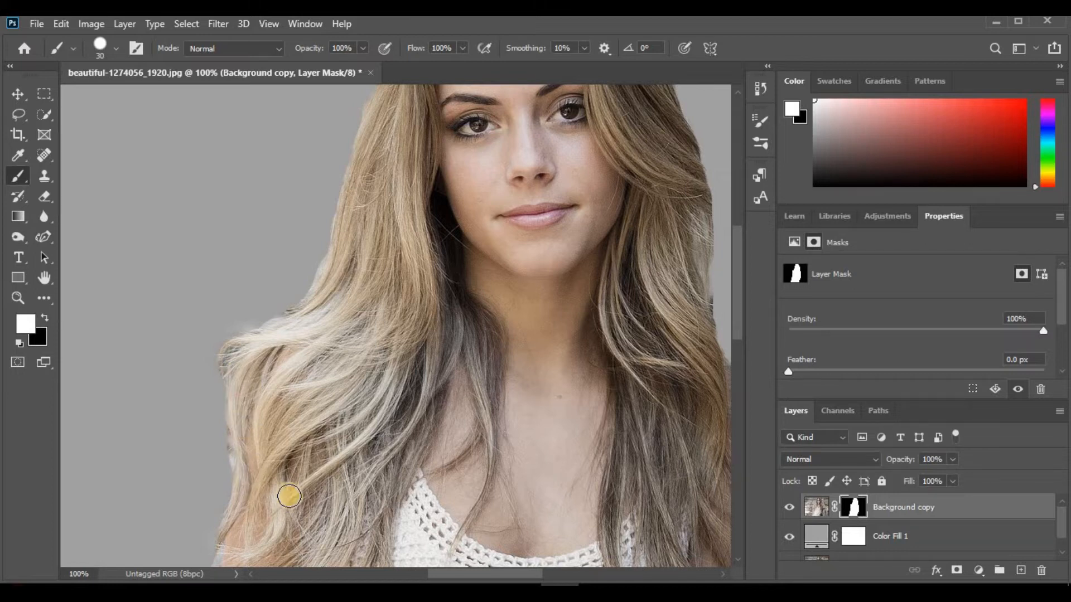
drag(740, 321, 746, 377)
mouse_move(228, 367)
mouse_down()
mouse_move(228, 418)
mouse_move(227, 406)
mouse_up()
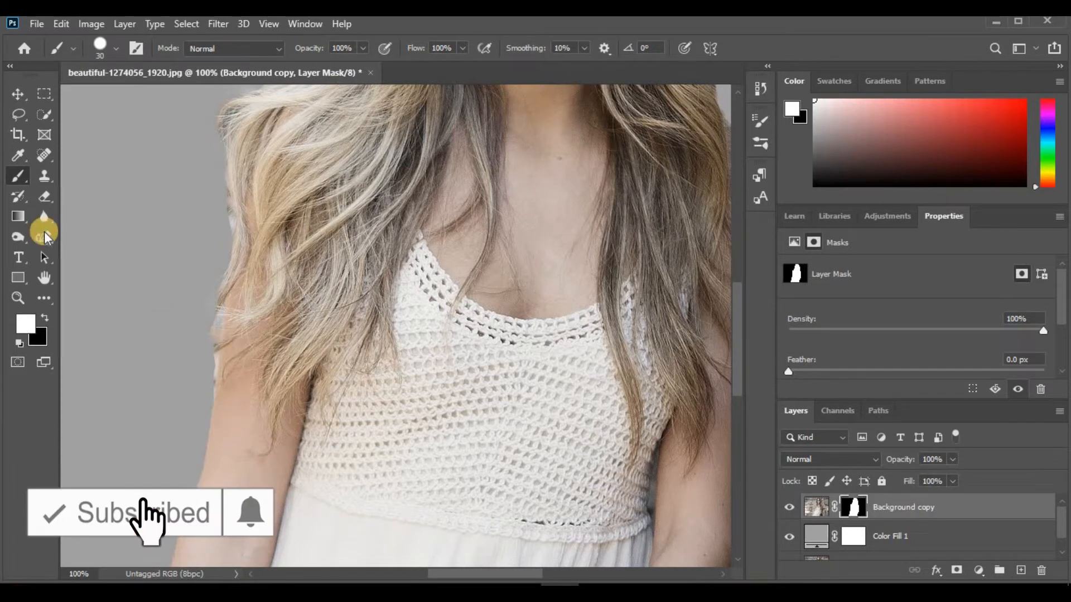
Paint black on the mask along the hair and upper arm on the former stairs side to remove background remnants
click(44, 319)
mouse_move(205, 352)
mouse_down()
mouse_move(198, 304)
mouse_move(216, 210)
mouse_move(206, 141)
mouse_move(219, 96)
mouse_up()
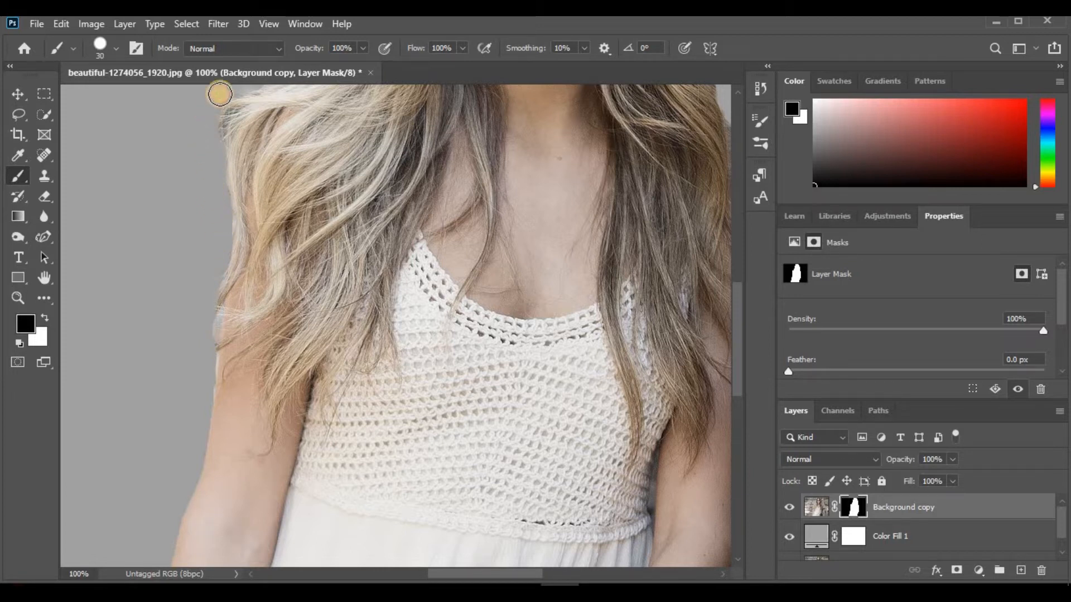
drag(737, 366, 742, 268)
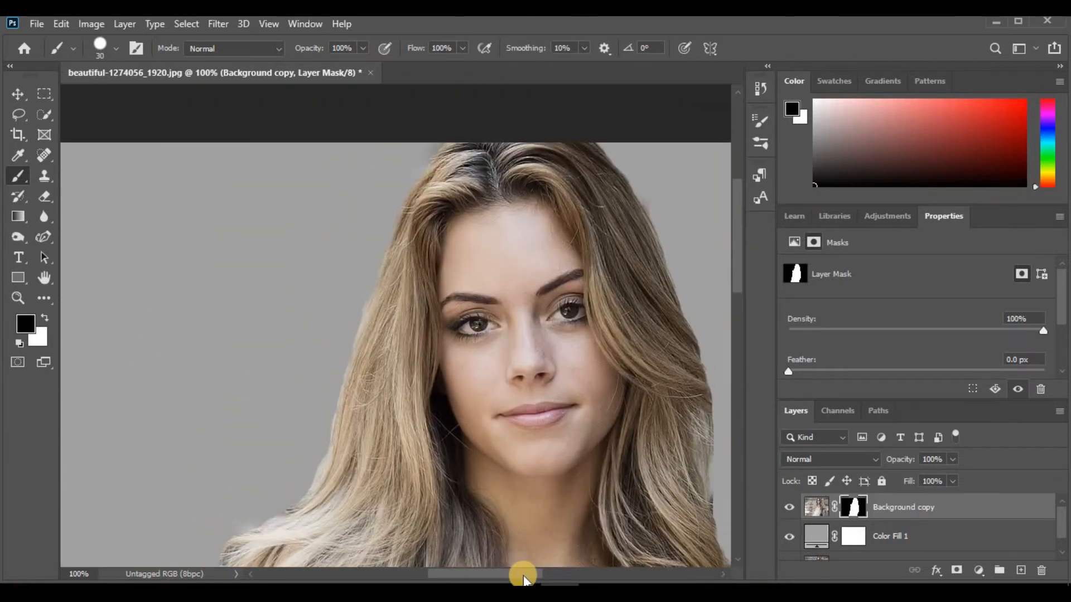
Compare the whole cutout with the original photo by repeatedly hiding and showing the Color Fill 1 layer
key(ctrl+minus)
key(ctrl+minus)
key(ctrl+minus)
click(17, 94)
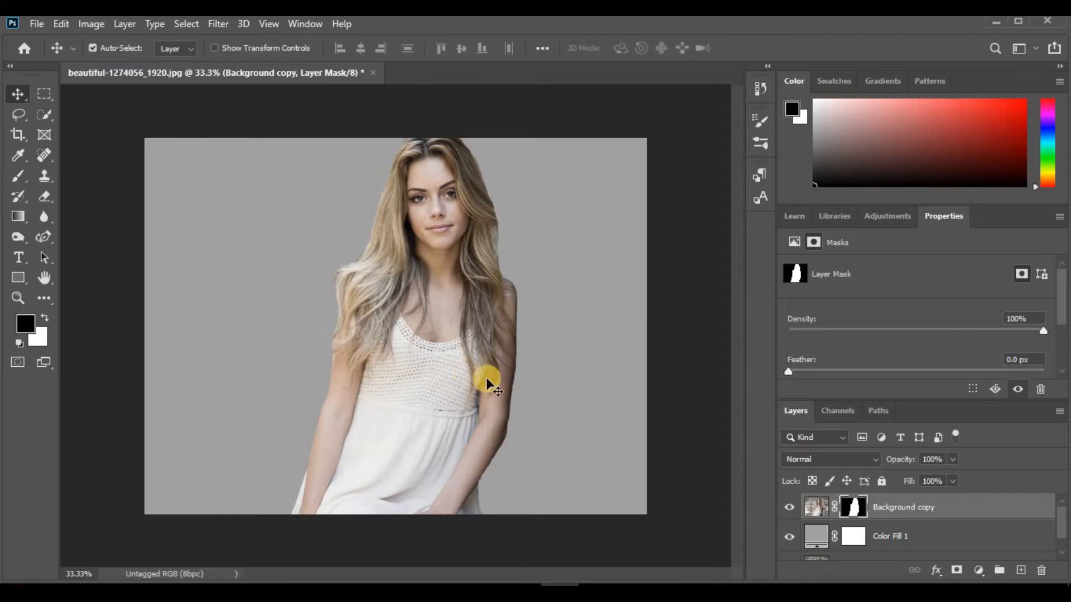
drag(789, 507, 789, 536)
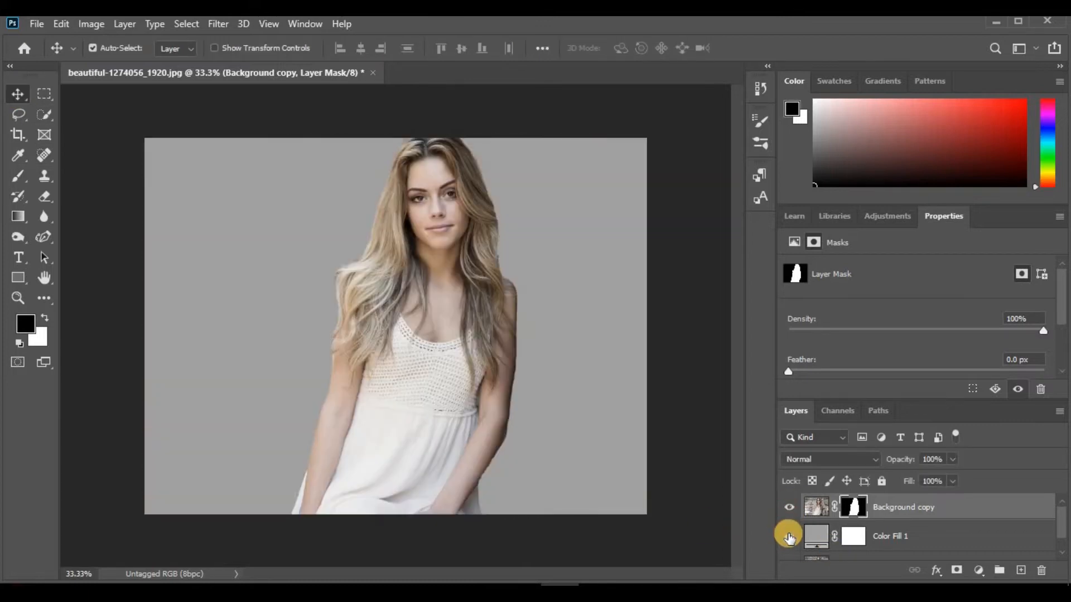
click(788, 537)
click(788, 541)
click(789, 543)
click(789, 541)
click(789, 541)
click(789, 543)
click(788, 544)
click(787, 545)
click(785, 548)
click(784, 551)
Change the Color Fill 1 color to near-black #0e0e0e and toggle the layer's visibility to check the cutout against it
double_click(816, 536)
drag(545, 232, 540, 324)
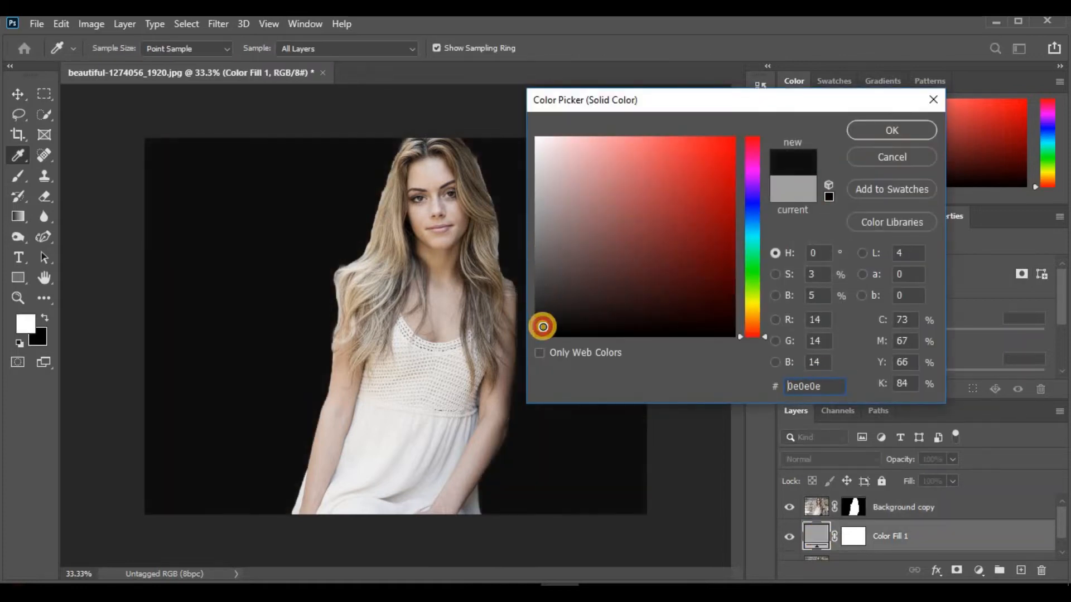
click(898, 129)
key(v)
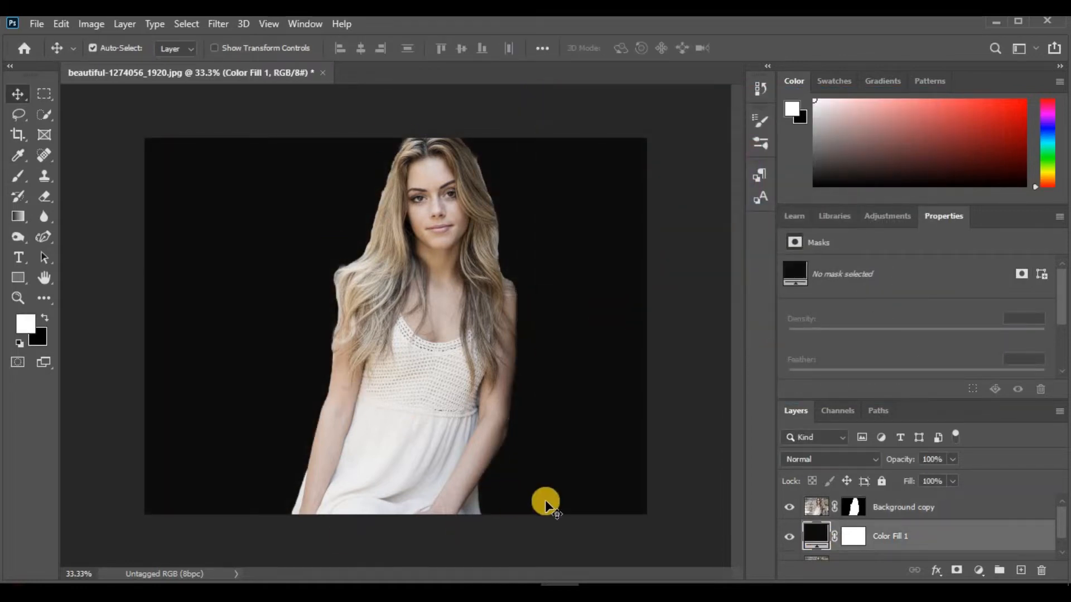
click(788, 538)
click(788, 539)
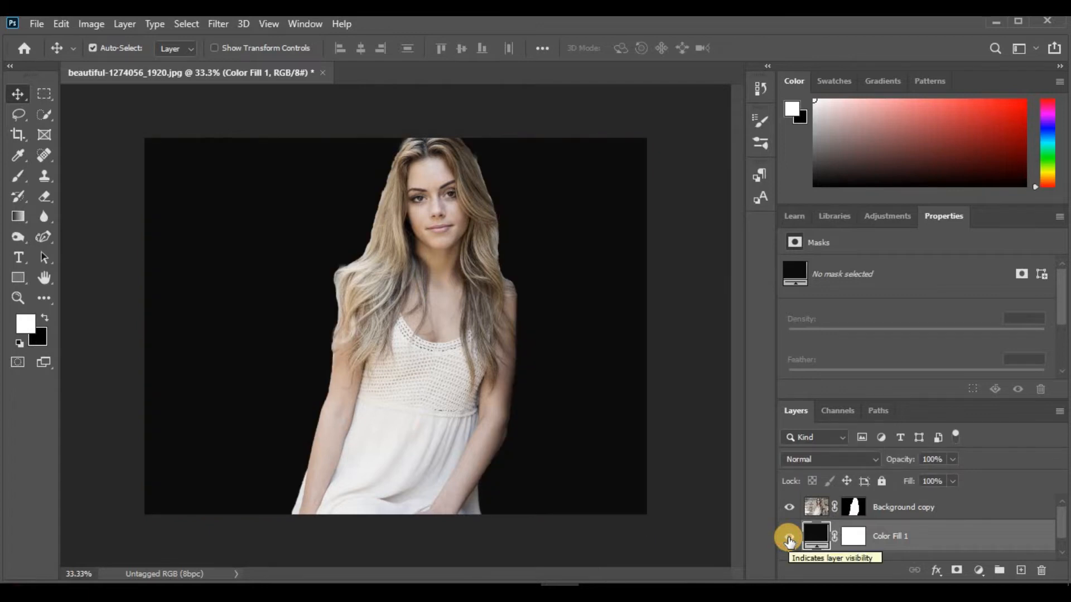
Paint black on the Background copy mask to remove light remnants above the shoulder hair and along the arm on the former stairs side
key(ctrl+plus)
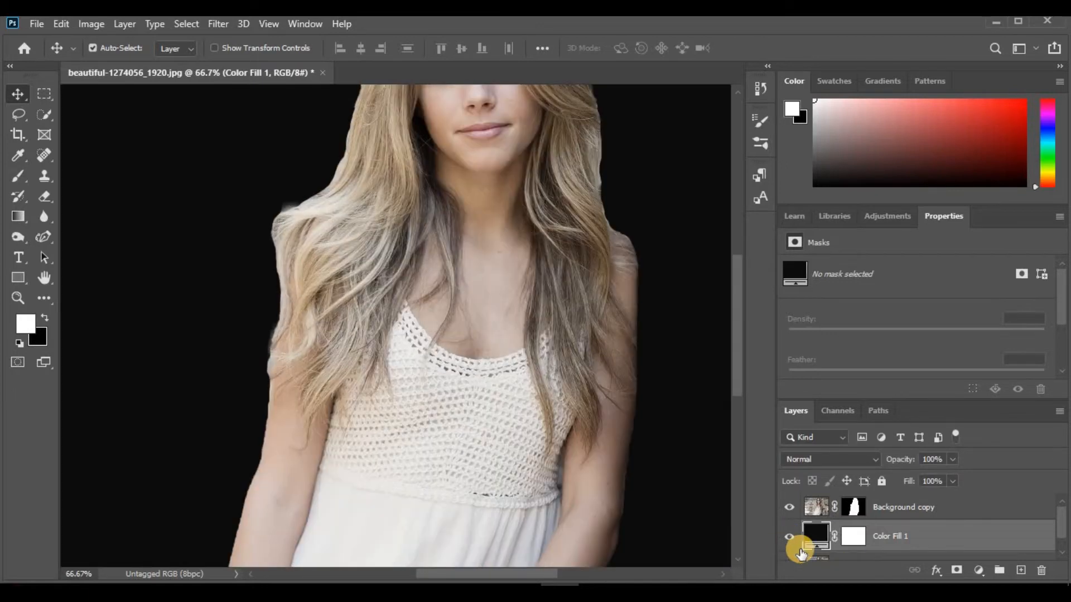
key(ctrl+plus)
scroll(738, 339, up, 3)
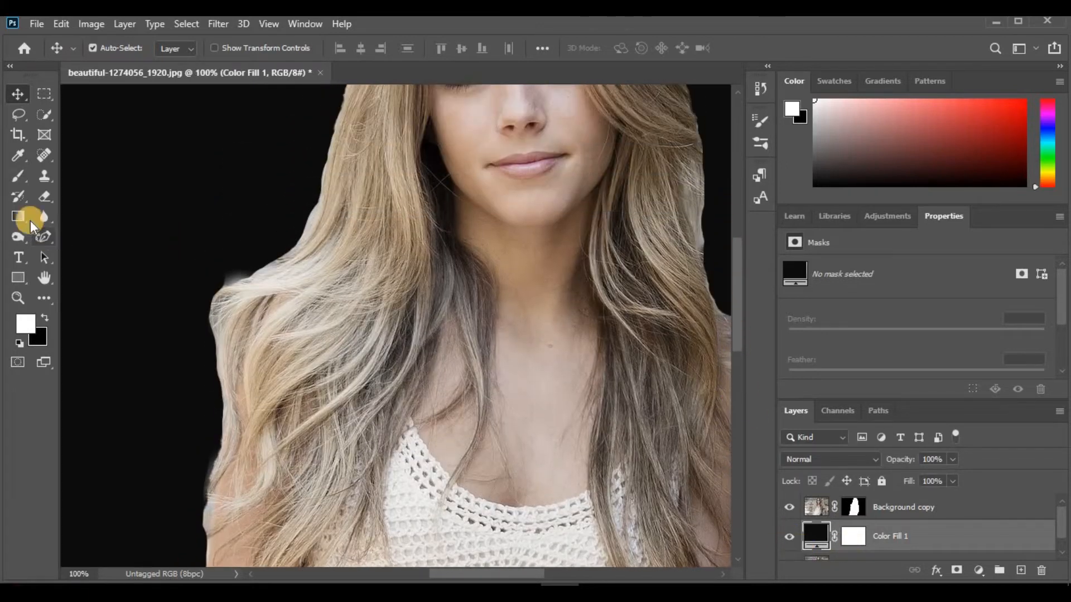
click(18, 177)
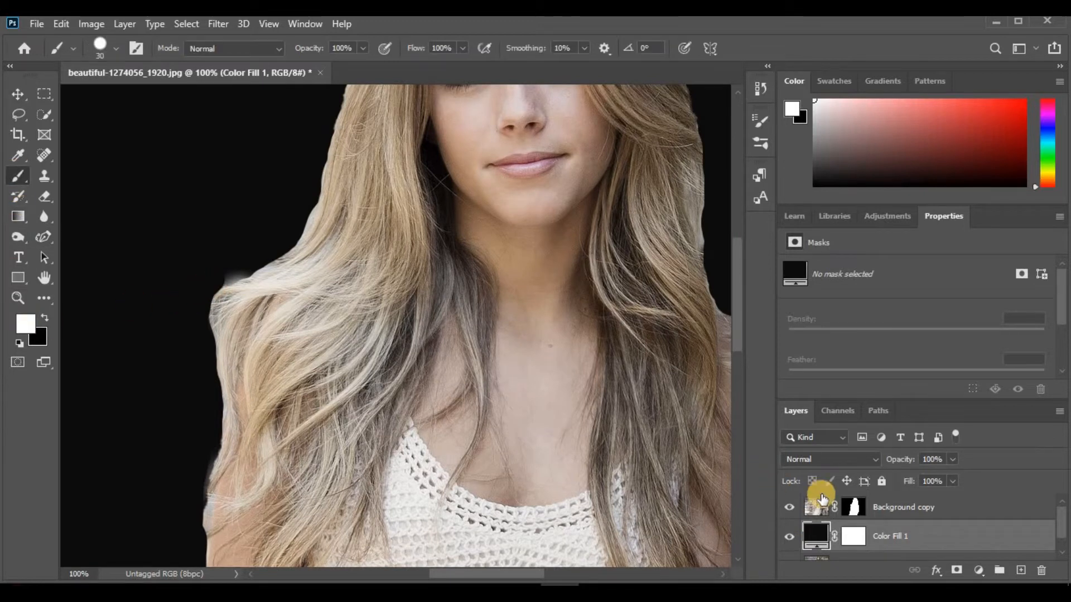
click(852, 507)
mouse_move(240, 263)
mouse_down()
mouse_move(222, 276)
mouse_move(247, 259)
mouse_up()
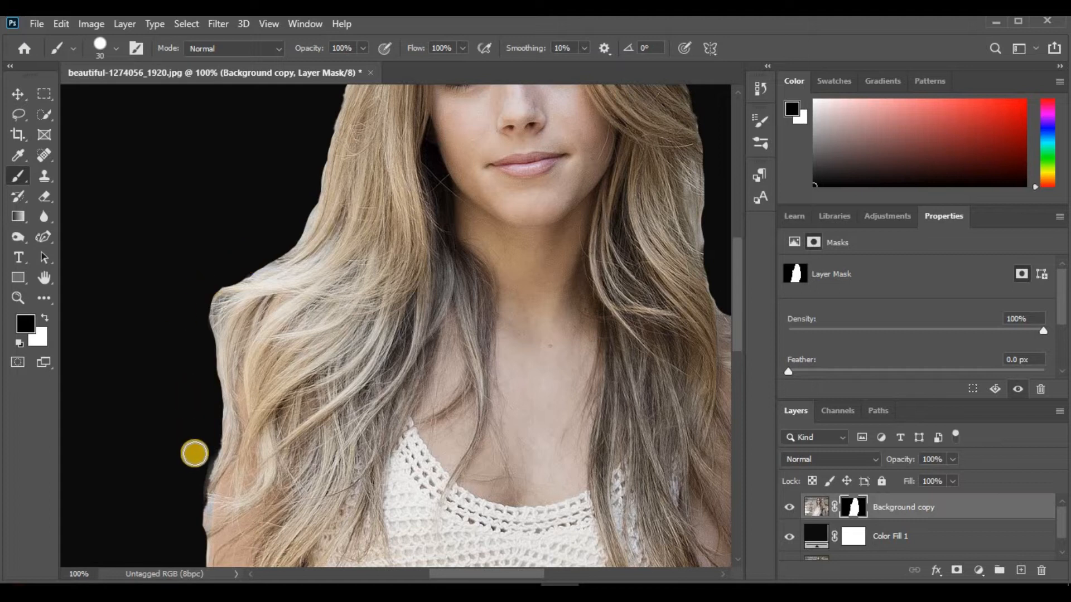
drag(202, 448, 195, 527)
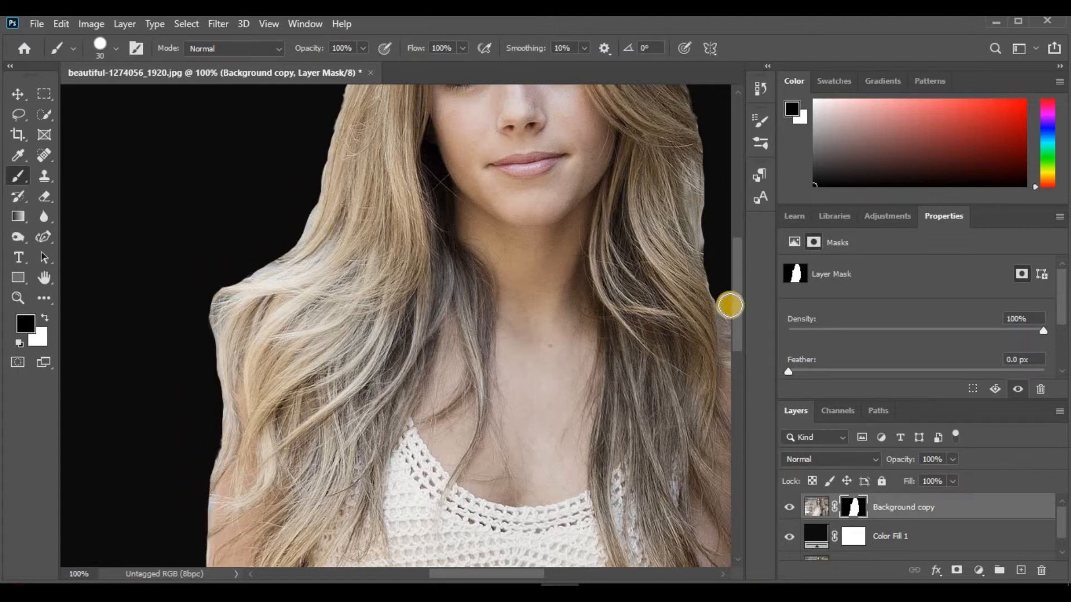
Paint black on the mask along the hair edge on the former stairs side, from beside the crown down to the shoulder
drag(739, 294, 742, 226)
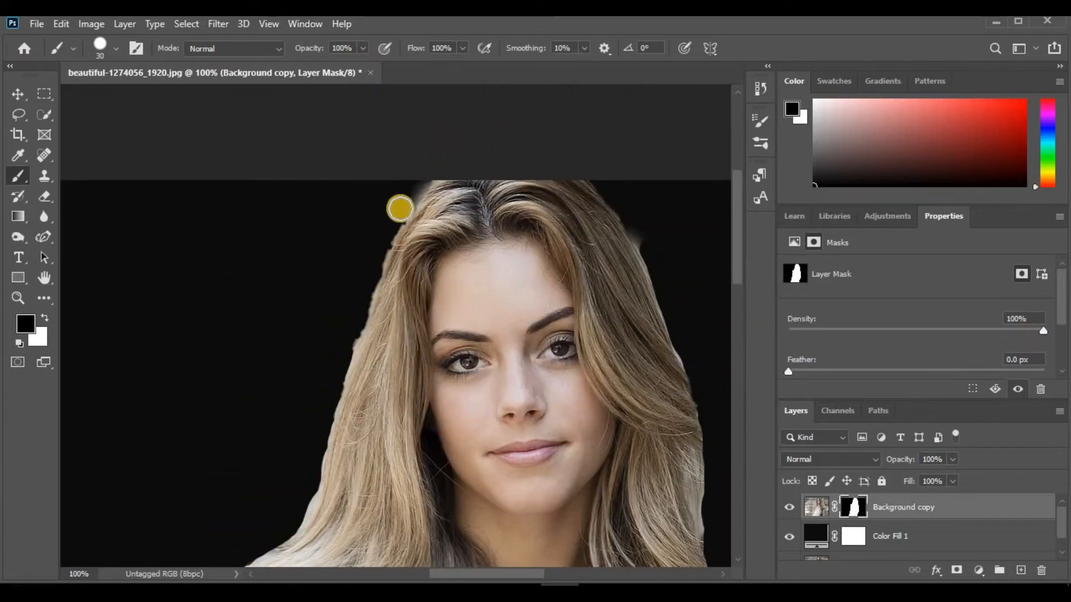
drag(396, 215, 320, 441)
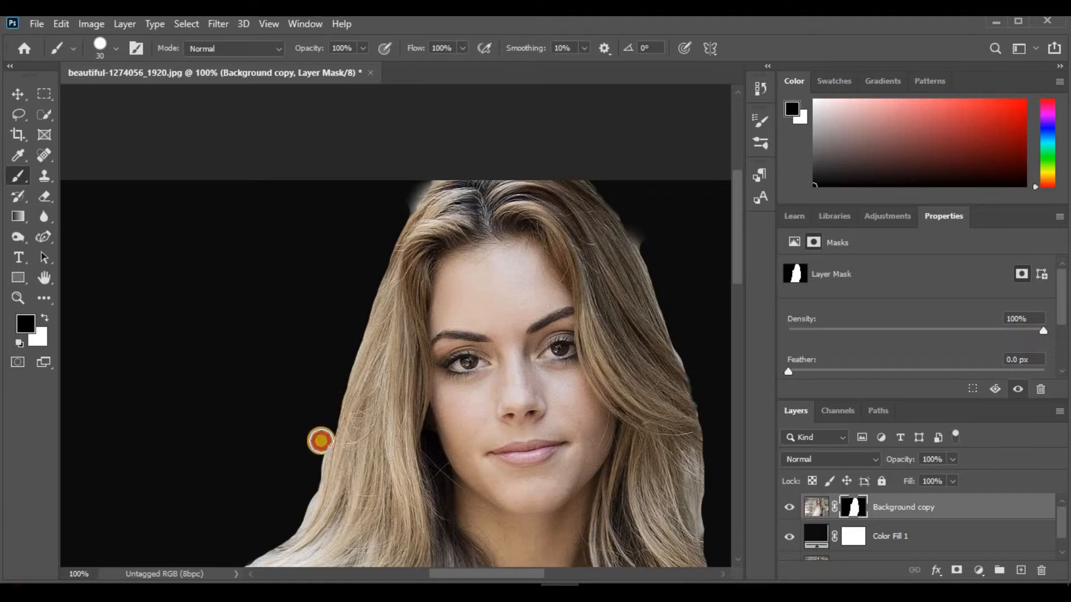
drag(278, 538, 252, 556)
Paint black on the mask along the hair edge on the former wall side and around the crown to remove the light halo
drag(740, 248, 741, 226)
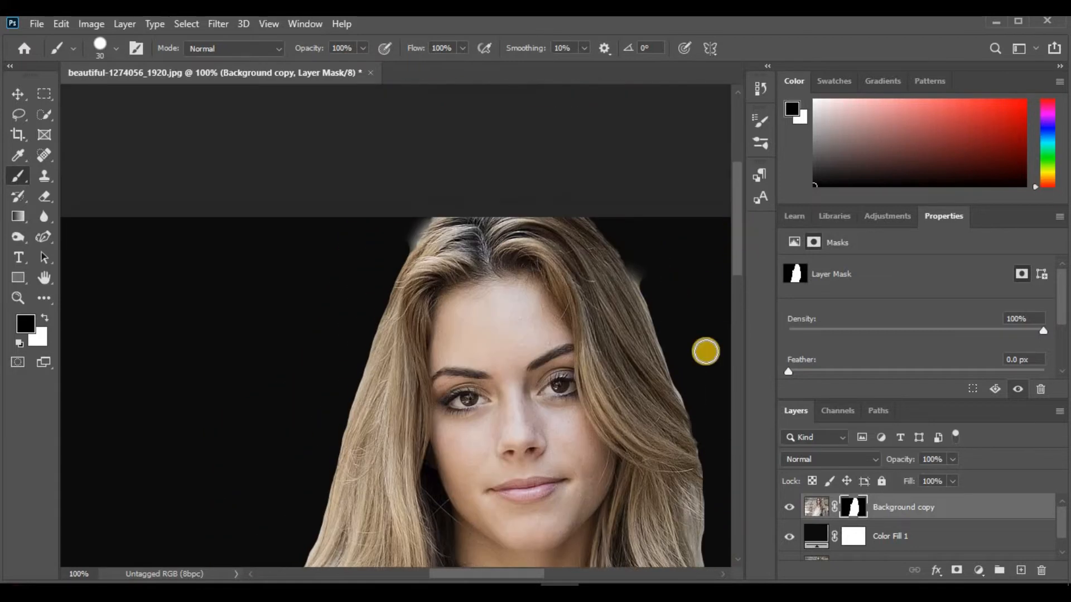
drag(683, 380, 621, 241)
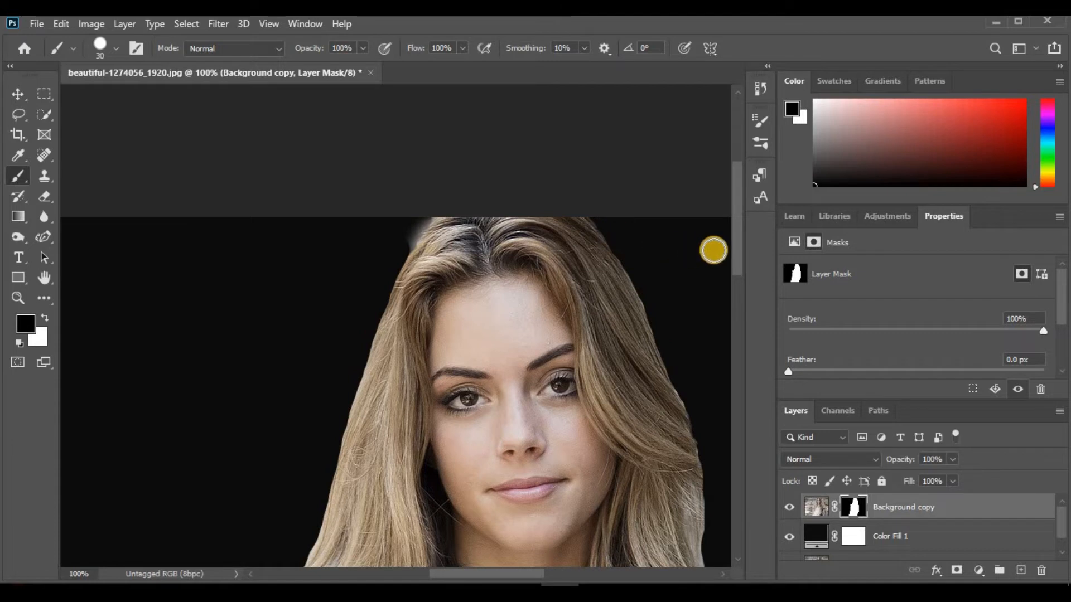
drag(738, 256, 738, 219)
mouse_move(401, 389)
mouse_down()
mouse_move(428, 358)
mouse_move(404, 390)
mouse_move(459, 357)
mouse_up()
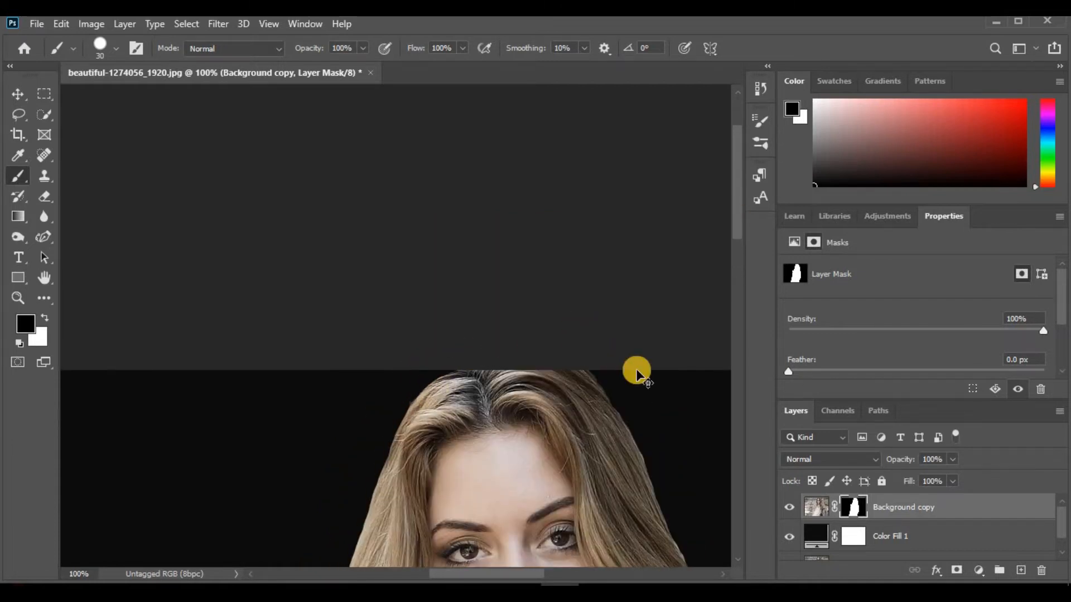
Paint black on the mask around the shoulder hair on the former stairs side, and compare the cutout with the original photo
key(ctrl+minus)
key(ctrl+minus)
key(ctrl+minus)
key(ctrl+minus)
key(ctrl+minus)
key(ctrl+plus)
key(ctrl+plus)
key(ctrl+plus)
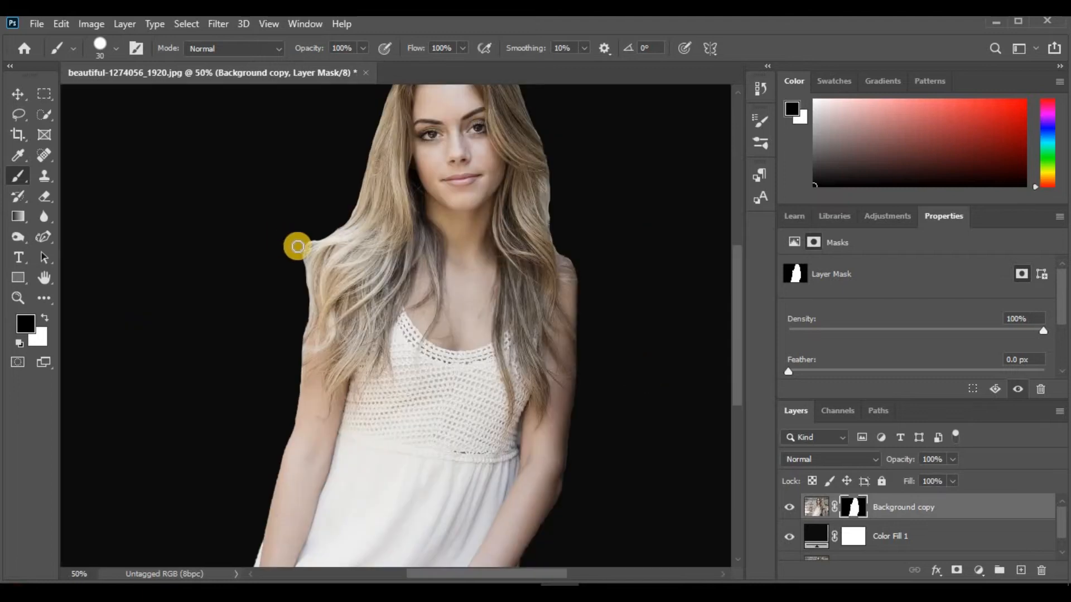
drag(297, 264, 327, 225)
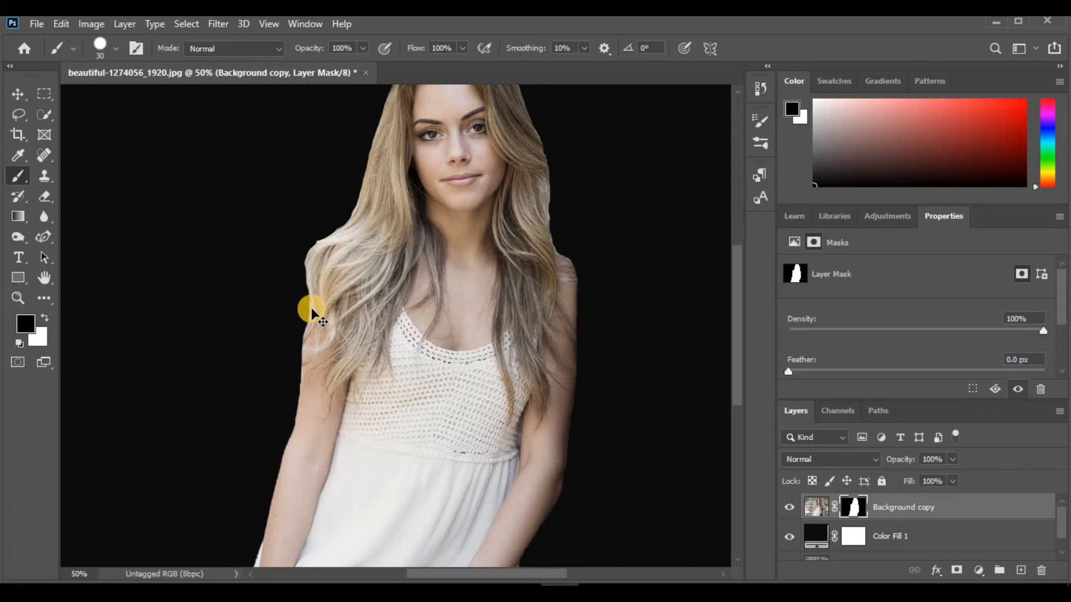
key(ctrl+minus)
click(789, 537)
click(788, 538)
click(788, 538)
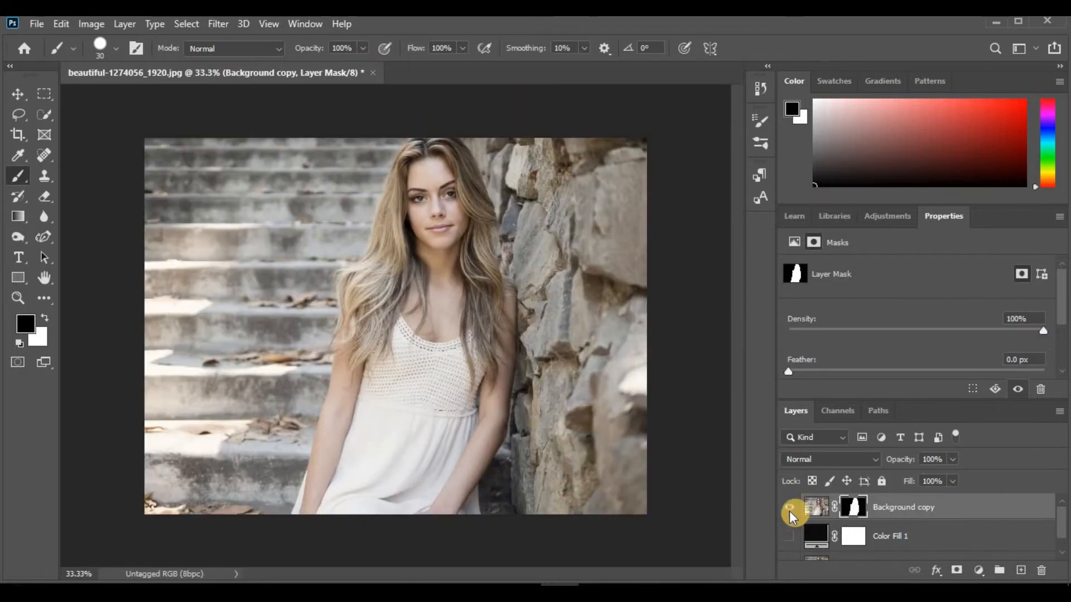
click(788, 540)
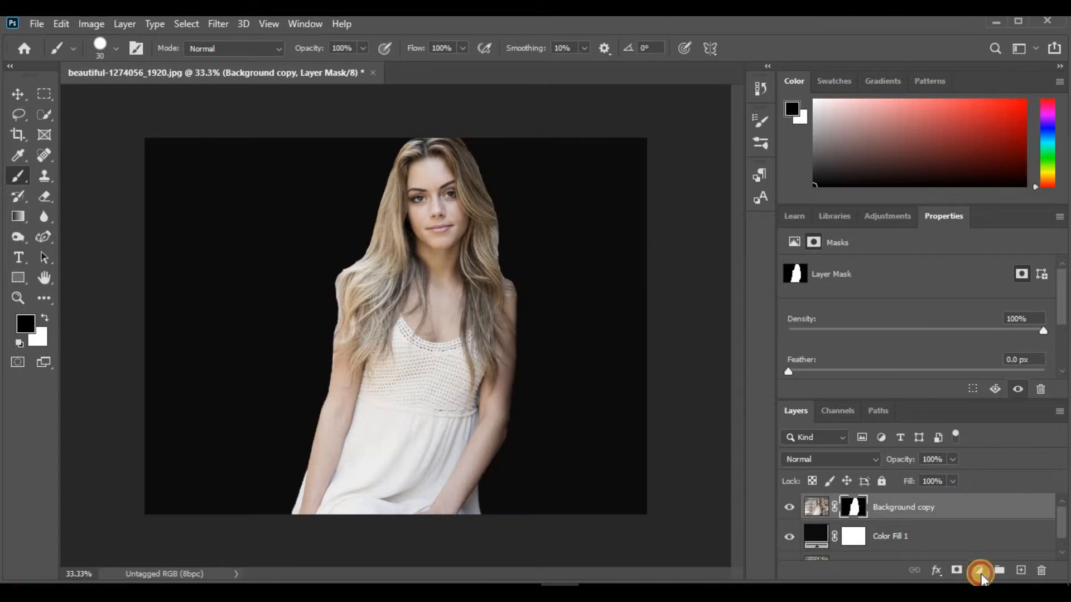
Add a Black & White adjustment layer above the Background copy layer and hide it
click(979, 573)
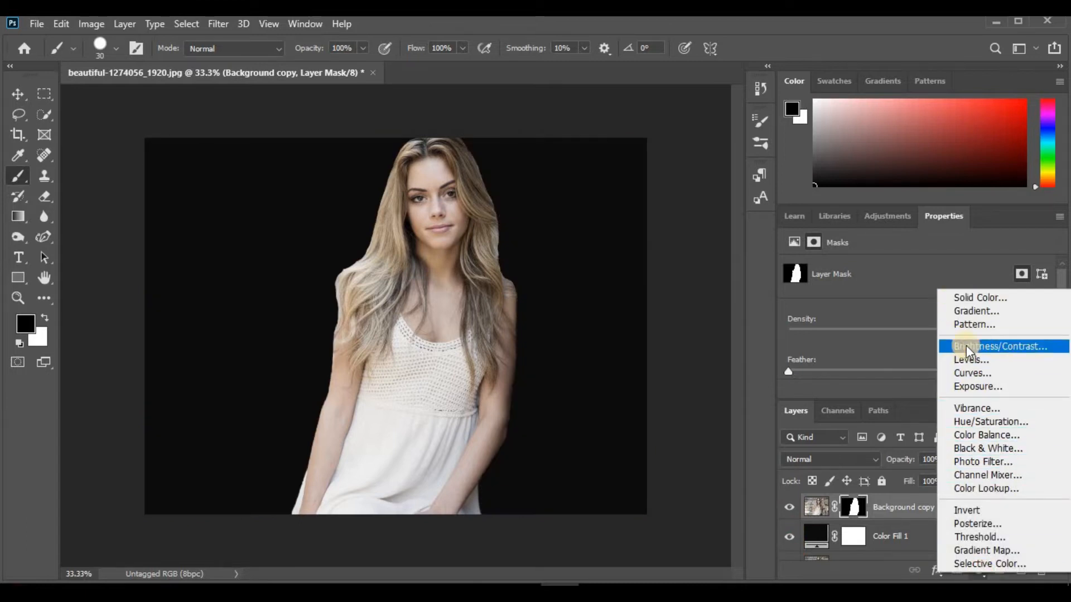
click(973, 448)
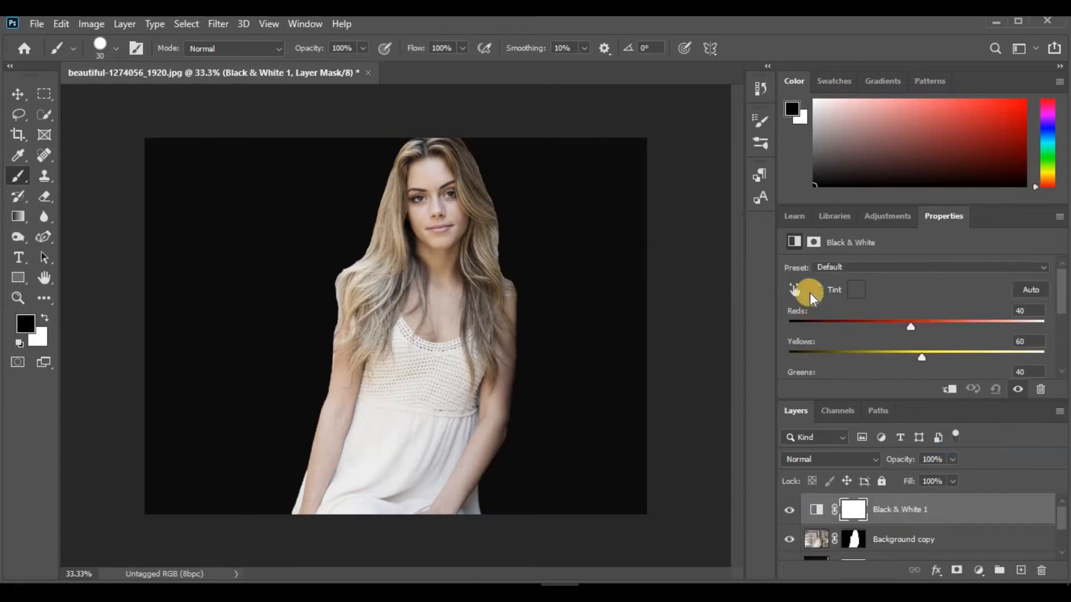
click(980, 570)
Add a Levels adjustment layer directly above the Background copy layer and clip it to that layer
click(865, 536)
click(880, 540)
click(980, 570)
click(969, 358)
click(948, 389)
Set the Levels adjustment to input levels 33, 1.09 and 247 with output levels 38 and 247, and preview its effect
drag(1054, 291, 1059, 337)
drag(828, 334, 857, 333)
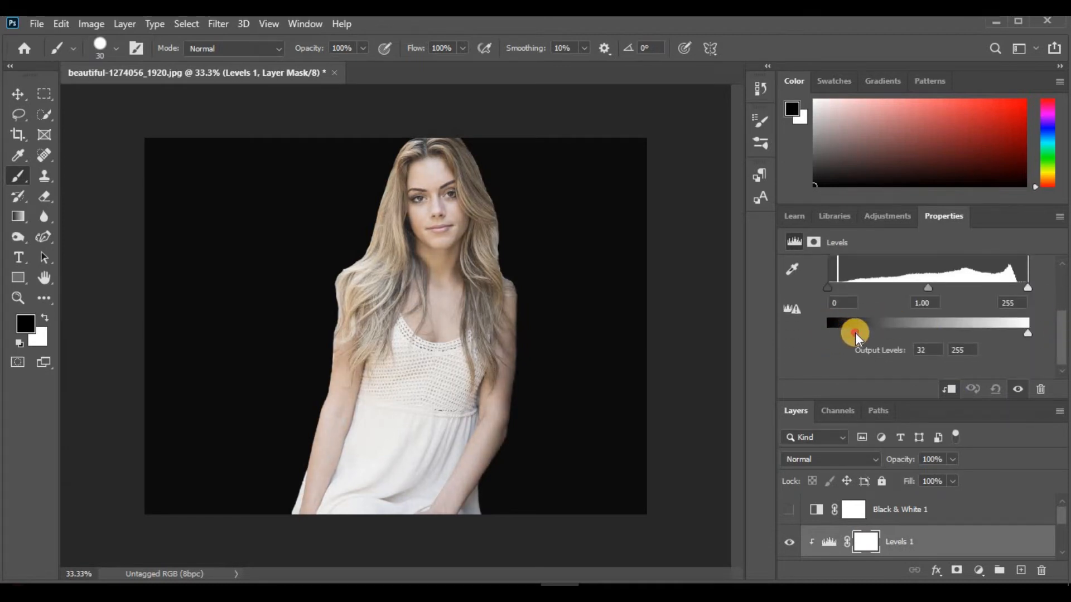
drag(853, 287, 854, 289)
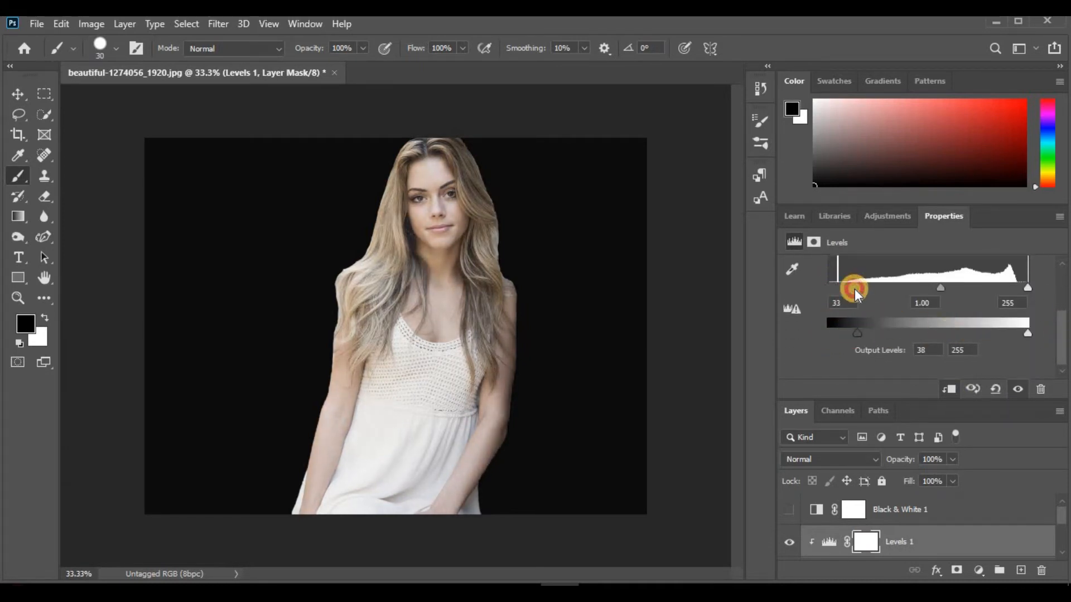
mouse_move(939, 288)
mouse_down()
mouse_move(930, 286)
mouse_move(948, 287)
mouse_move(935, 288)
mouse_up()
drag(1025, 289, 1021, 288)
mouse_move(1026, 333)
mouse_down()
mouse_move(1004, 333)
mouse_move(1022, 334)
mouse_up()
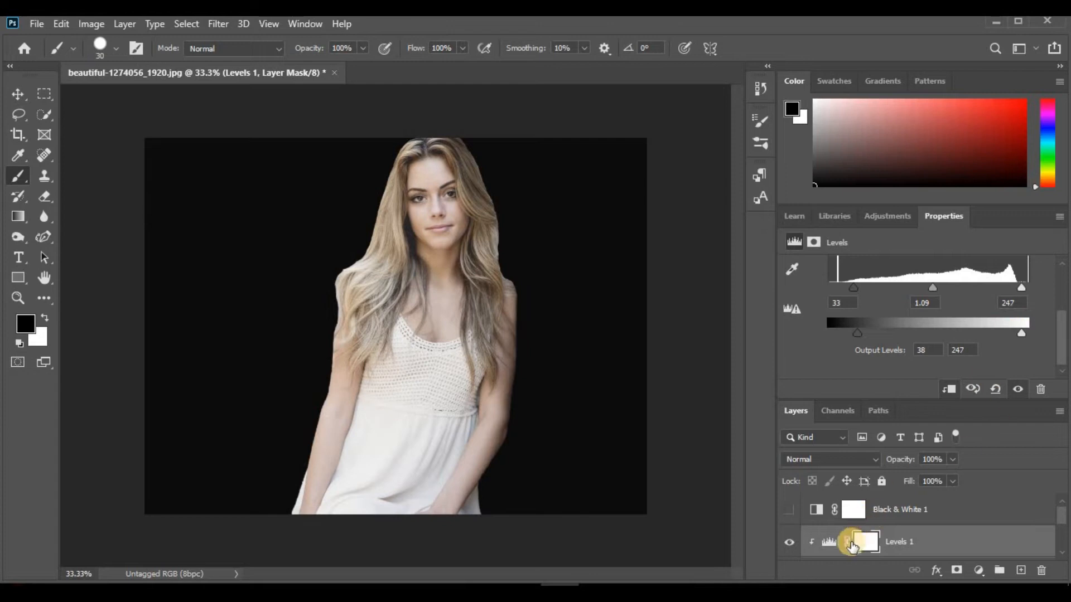
click(789, 542)
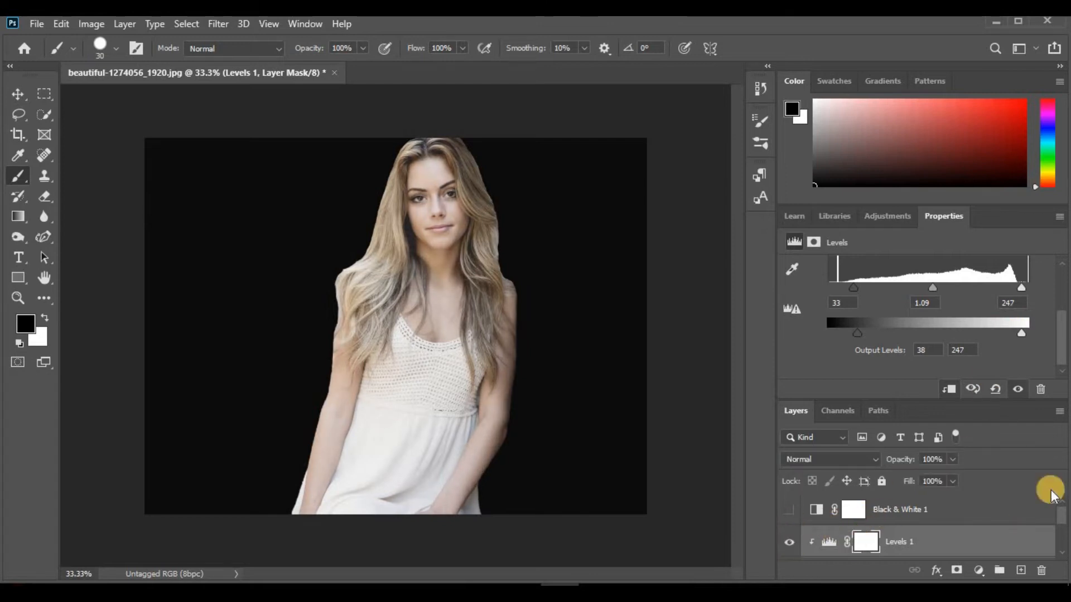
Add a Curves adjustment layer clipped to Background copy and pull the RGB curve's midpoint slightly down to darken the midtones
scroll(1004, 521, down, 3)
scroll(1004, 530, up, 2)
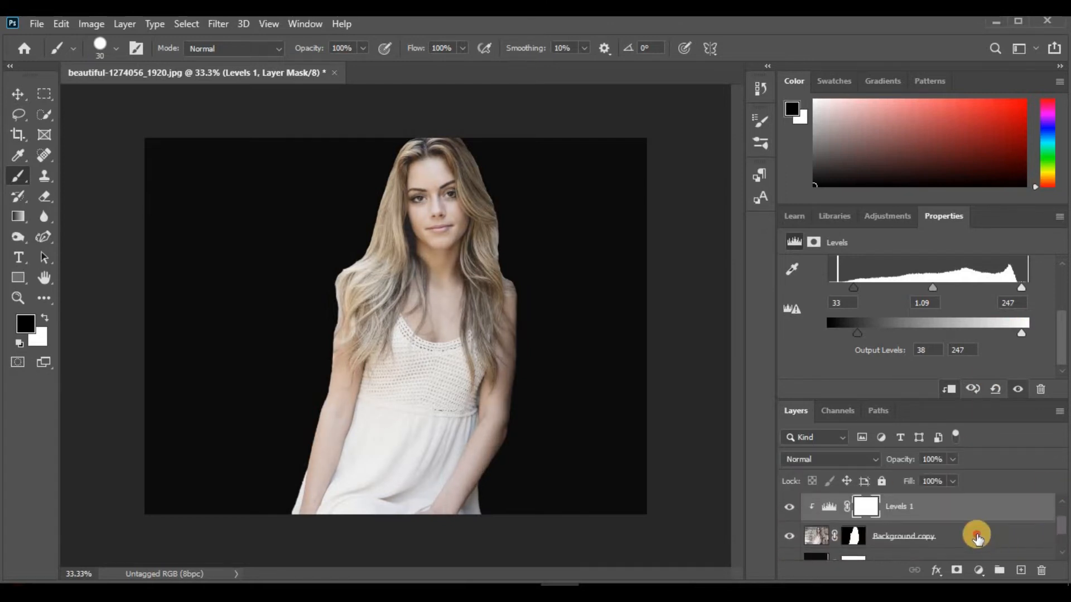
click(974, 538)
right_click(970, 545)
click(989, 538)
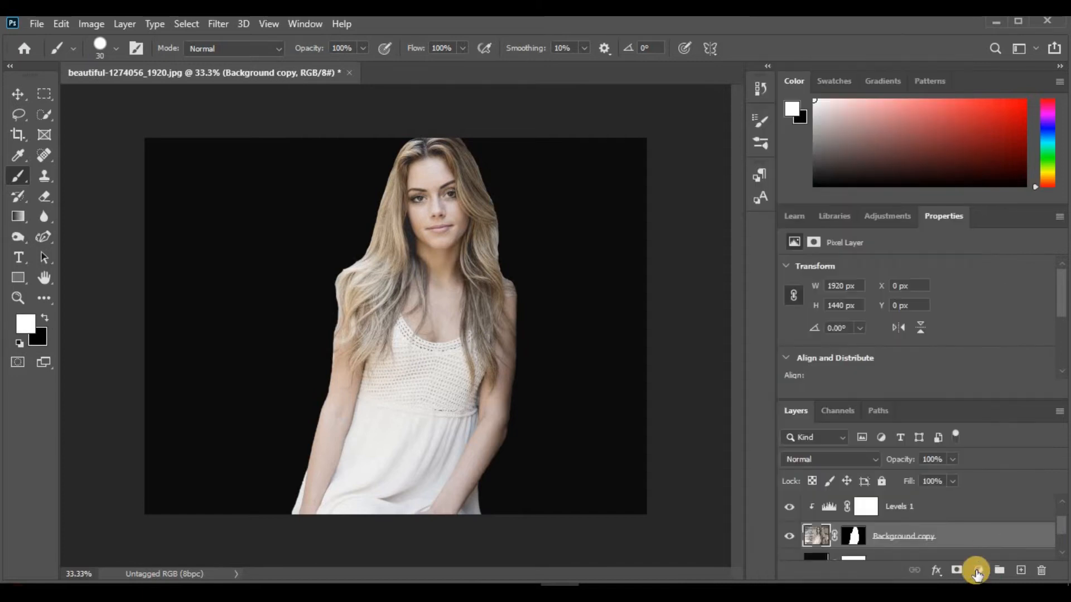
click(979, 570)
click(963, 367)
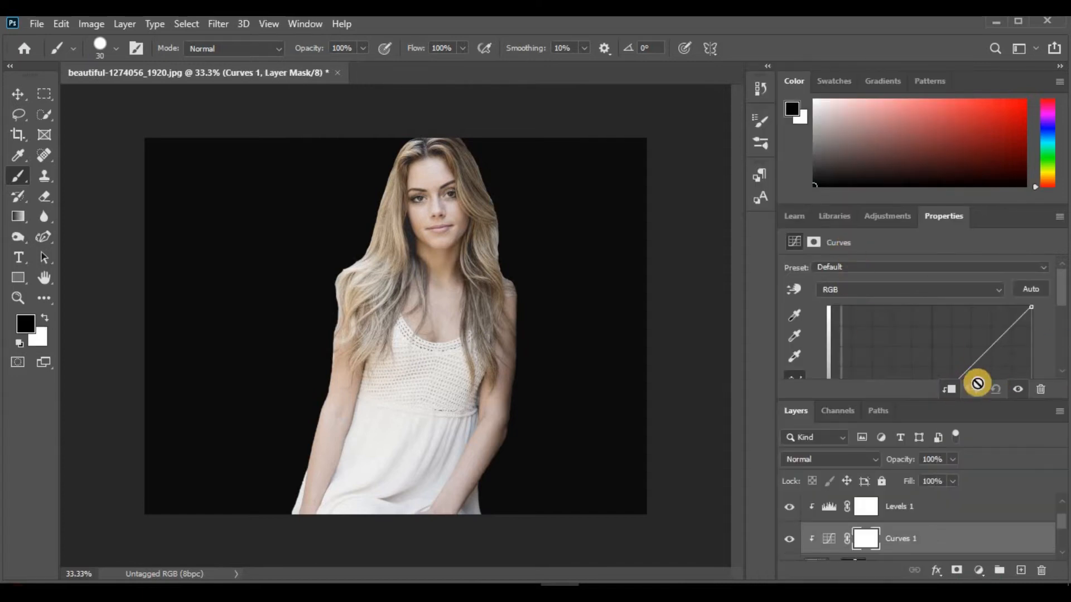
drag(1060, 291, 1059, 315)
mouse_move(923, 306)
mouse_down()
mouse_move(944, 329)
mouse_move(909, 296)
mouse_move(925, 318)
mouse_move(936, 314)
mouse_up()
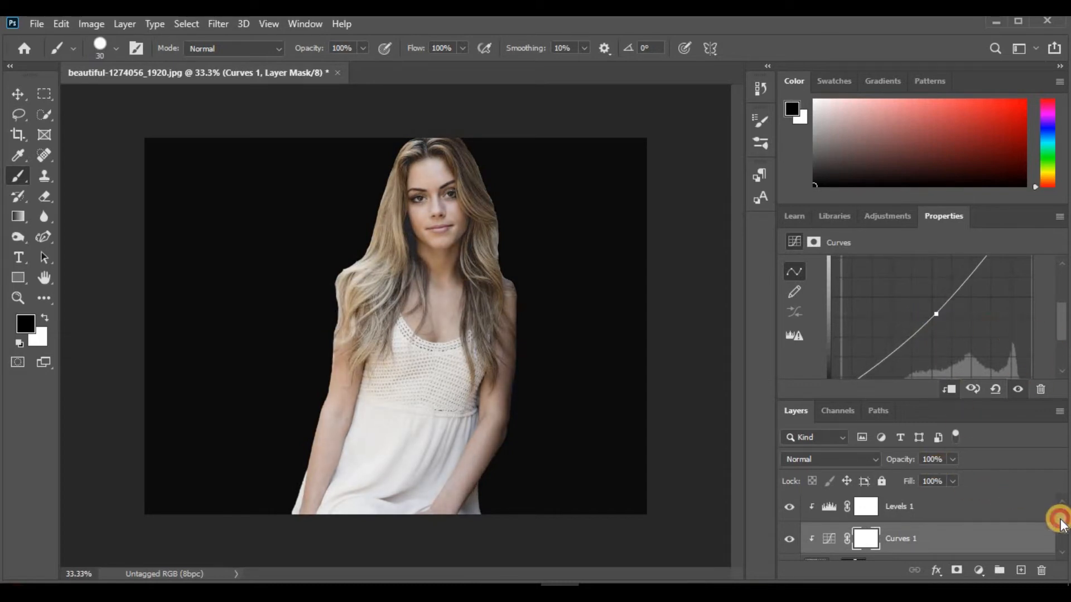
Add an Exposure adjustment layer clipped to Background copy, with exposure +0.16 and gamma correction 1.12
scroll(1061, 527, down, 3)
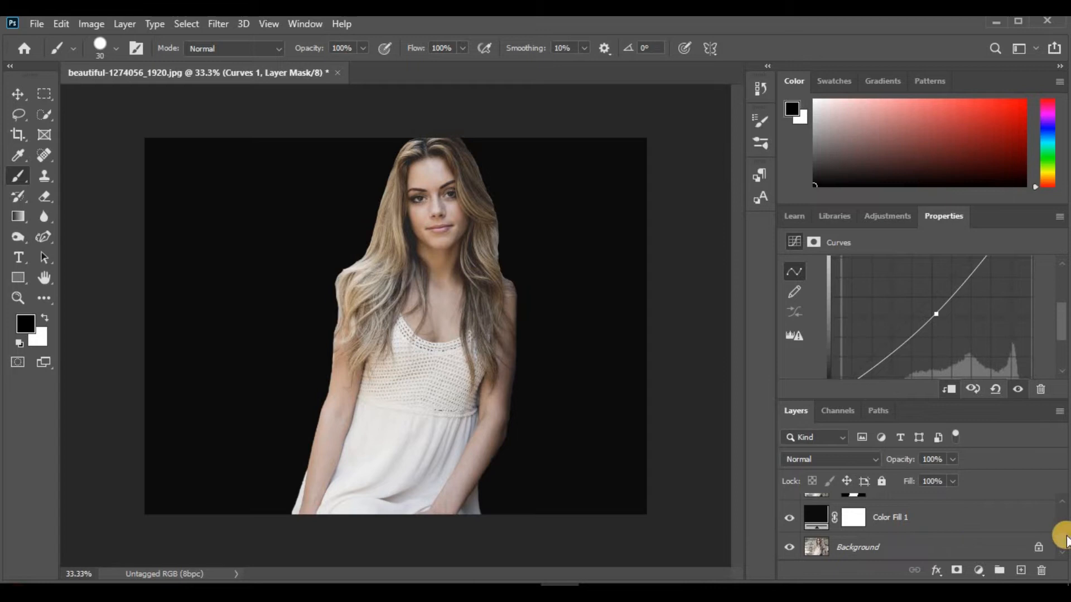
scroll(1065, 505, up, 1)
click(904, 520)
key(x)
click(979, 570)
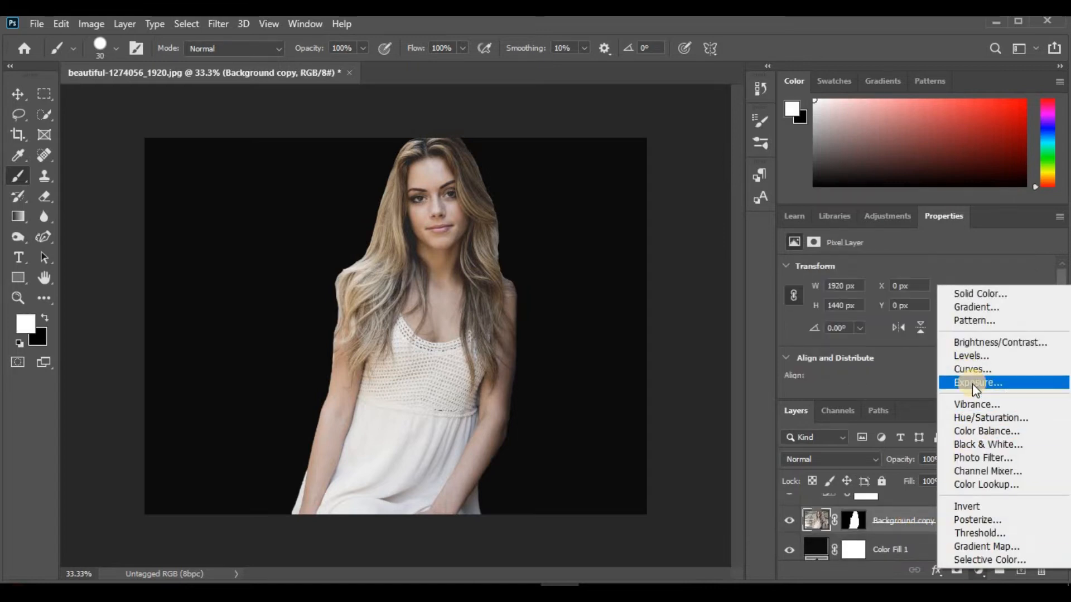
click(972, 383)
drag(923, 305, 907, 377)
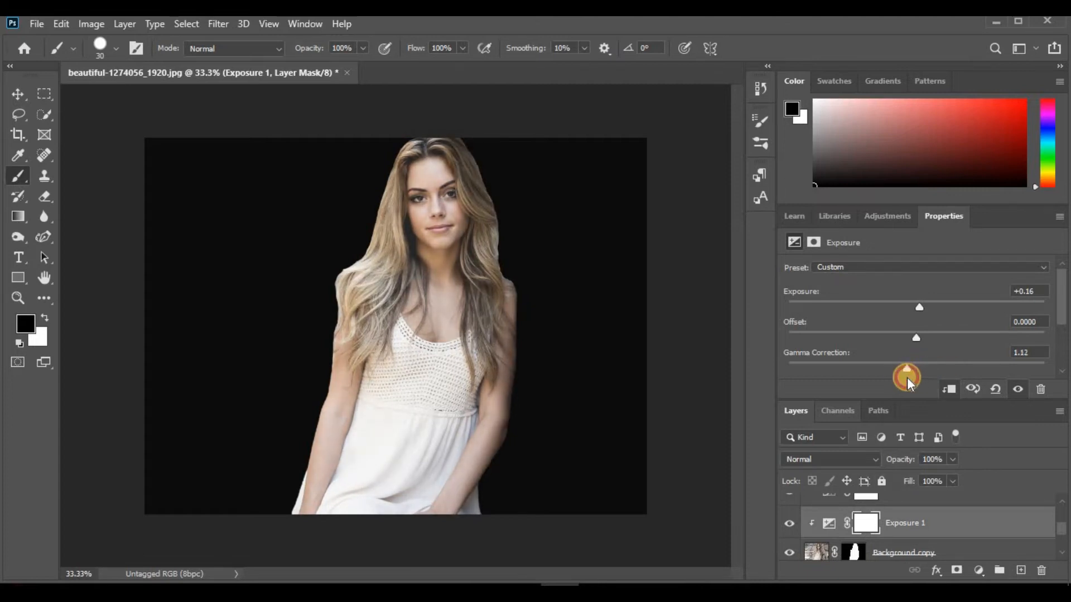
Toggle the Exposure 1 adjustment layer's visibility to compare the woman with and without it
drag(1060, 294, 1060, 354)
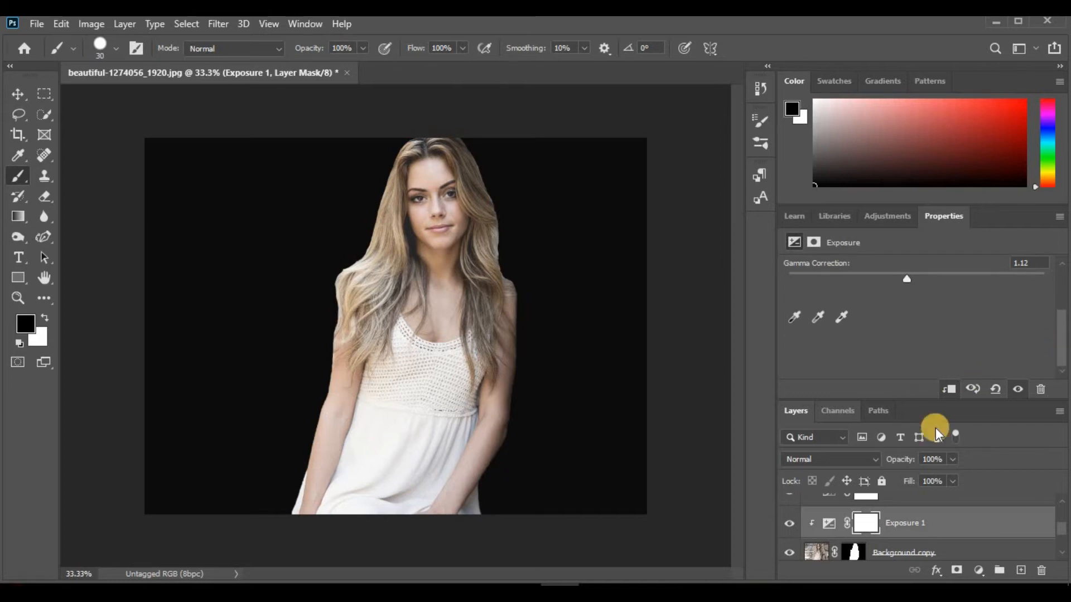
click(791, 523)
click(790, 524)
click(791, 524)
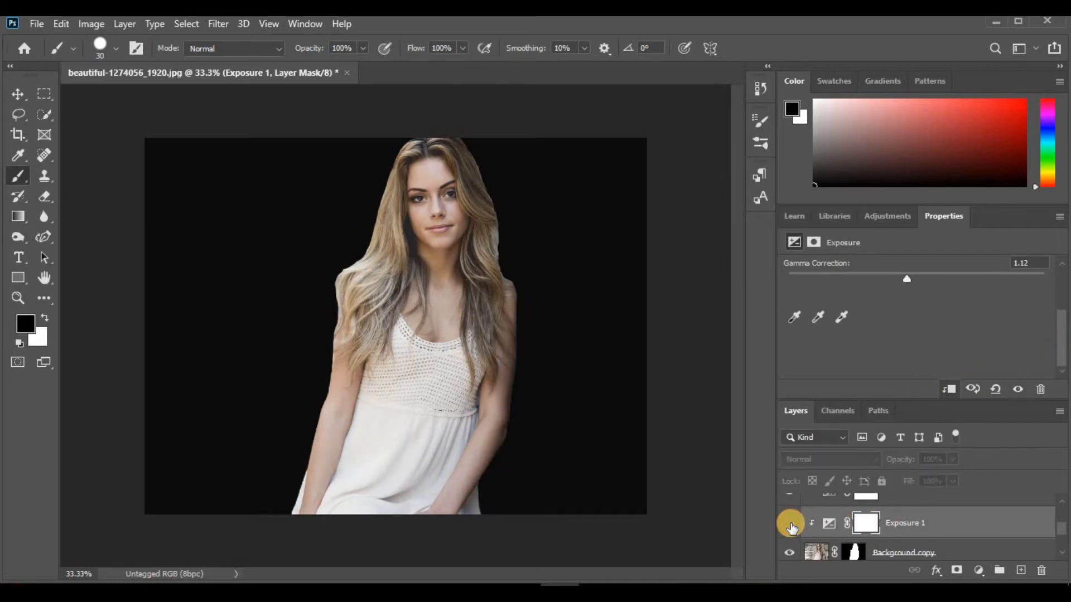
click(786, 522)
Add a Hue/Saturation adjustment layer clipped to Background copy, with raised saturation and lightness +2
click(824, 540)
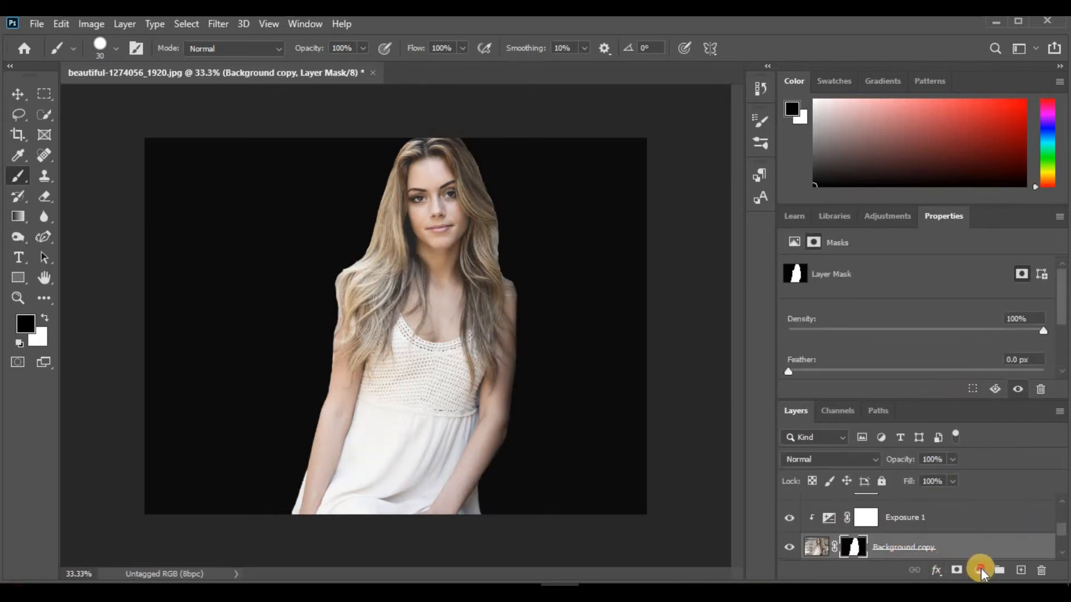
click(979, 570)
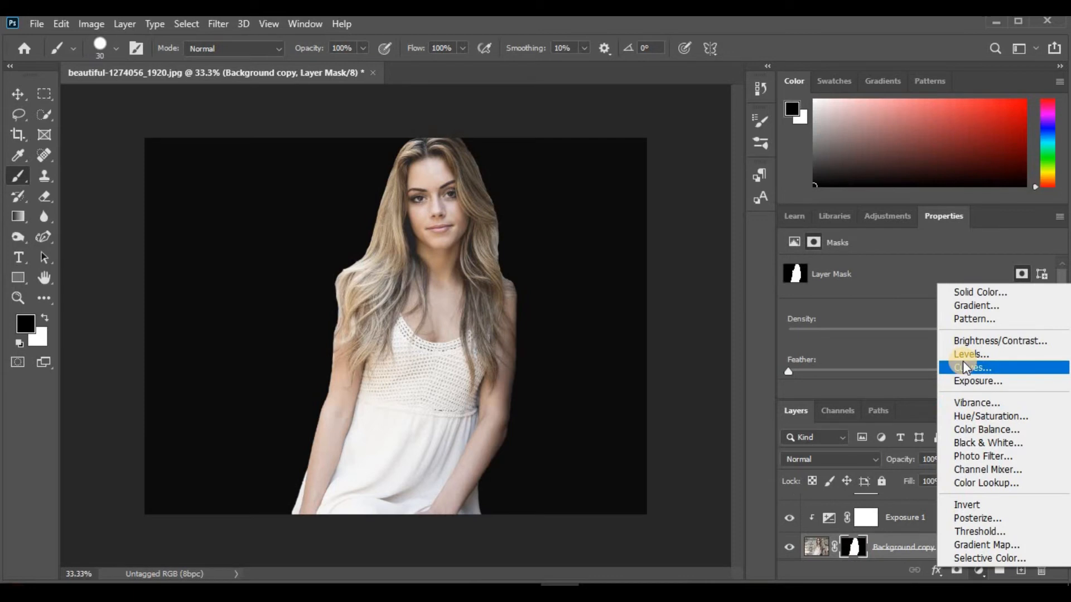
click(976, 416)
drag(919, 357, 942, 369)
drag(1059, 308, 1065, 352)
drag(914, 307, 919, 310)
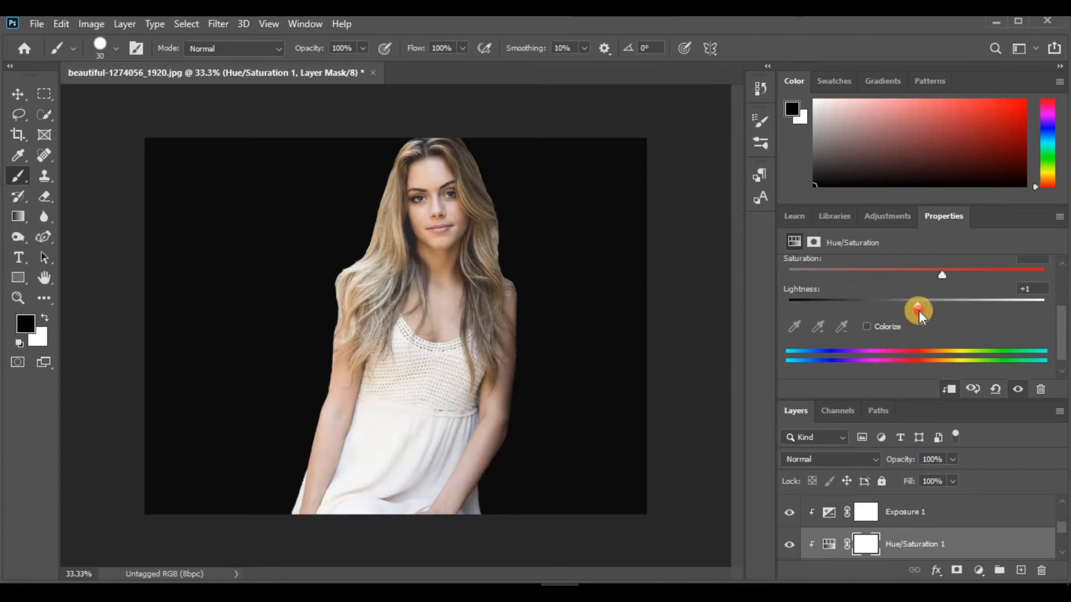
Add a Vibrance adjustment layer clipped to Background copy, with vibrance +41 and saturation +20
click(1062, 552)
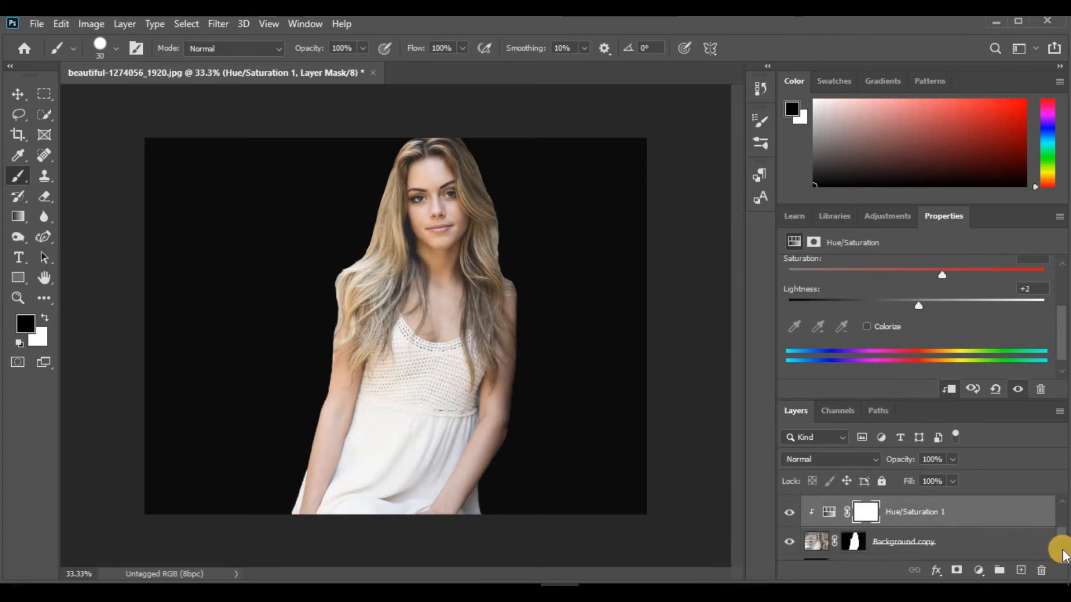
click(954, 549)
click(979, 570)
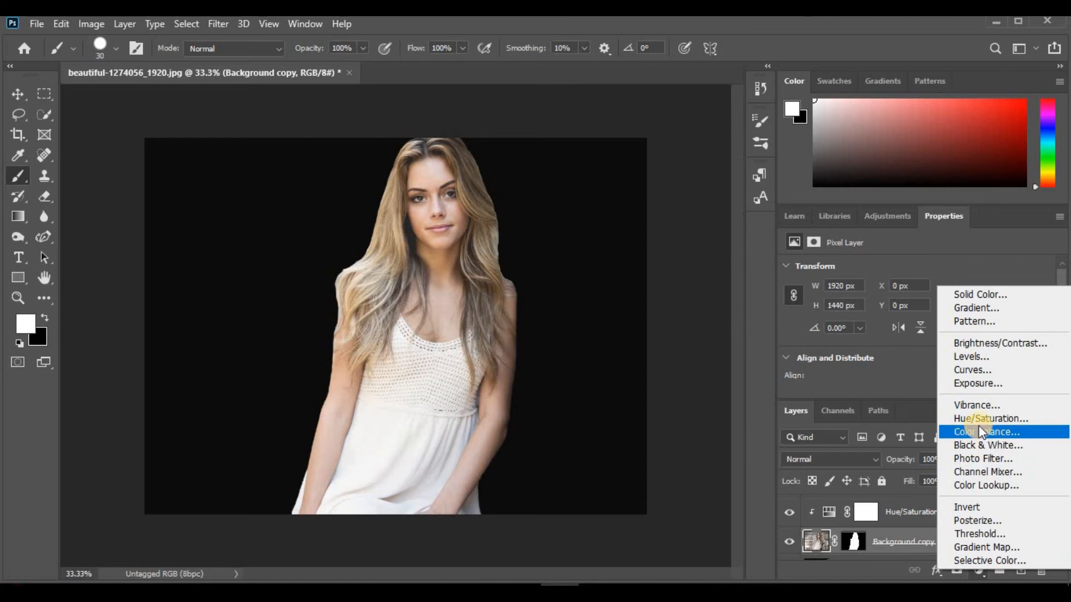
click(973, 411)
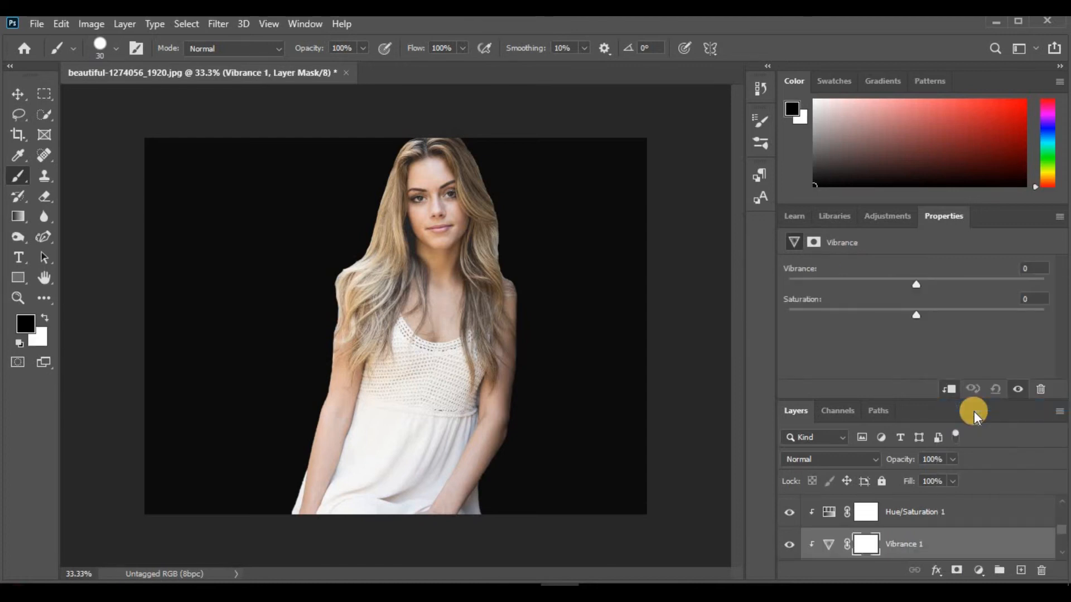
drag(918, 283, 806, 313)
drag(965, 309, 935, 316)
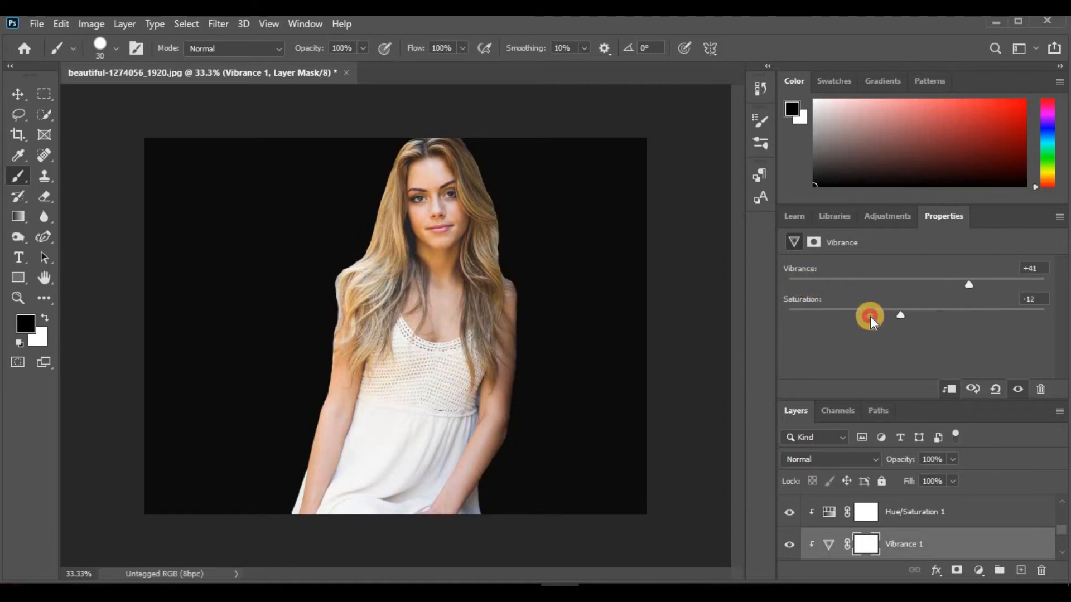
drag(869, 316, 943, 315)
Add a Photo Filter adjustment layer clipped to Background copy, using Warming Filter (85) at 17% density
click(1063, 545)
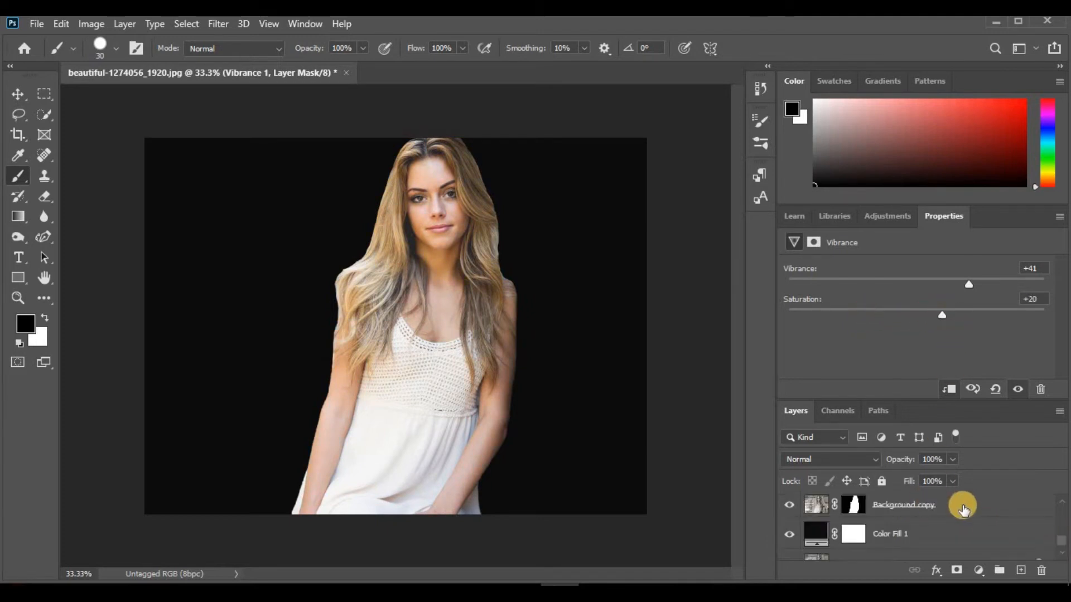
click(964, 509)
click(978, 570)
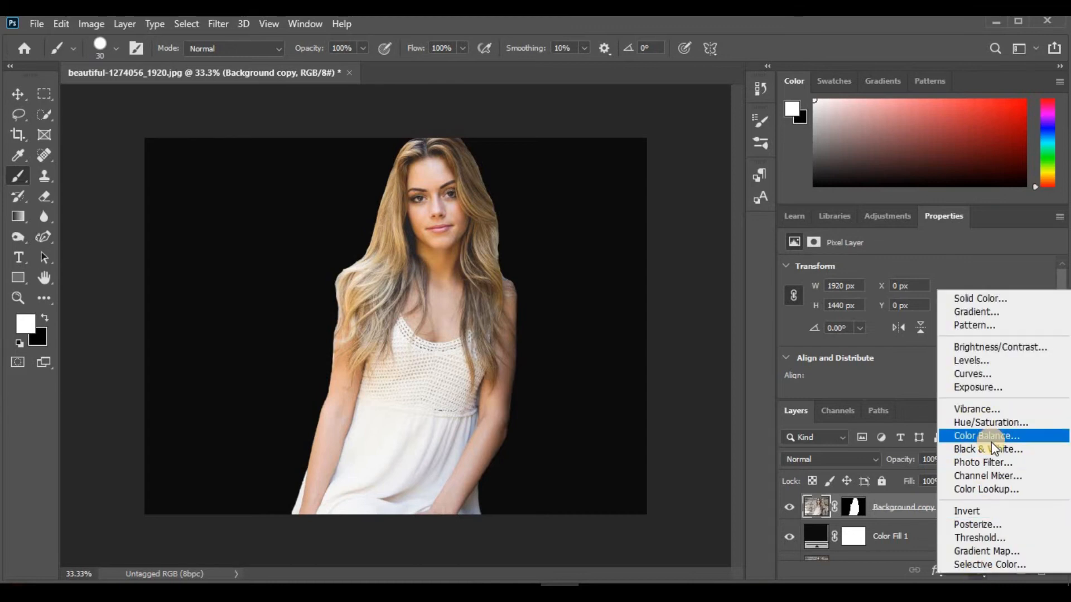
click(989, 463)
drag(848, 329, 808, 350)
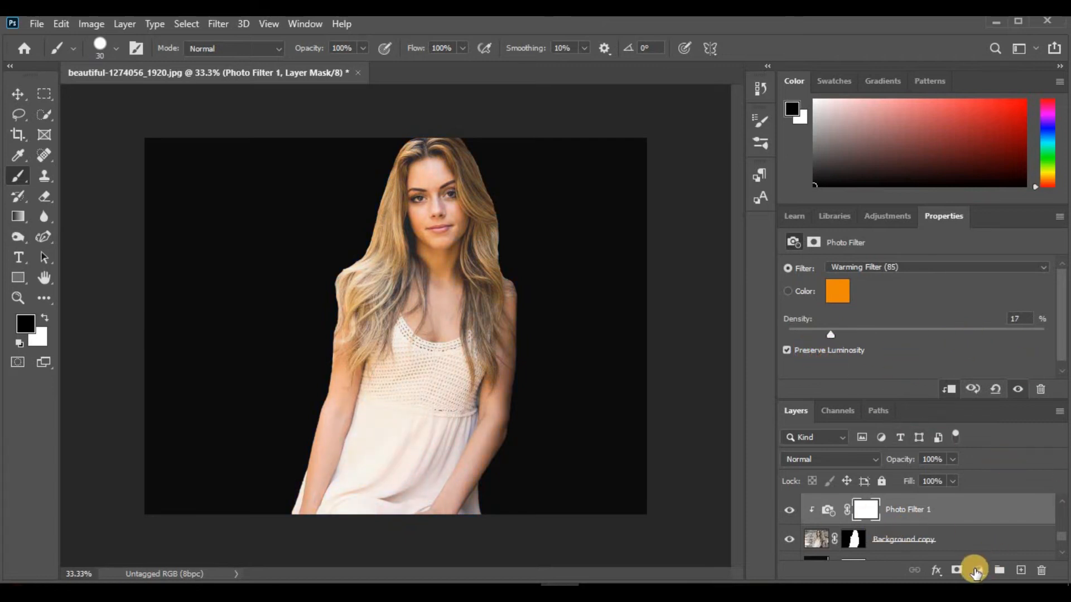
Convert Background copy and all the adjustment layers above it, up to Black & White 1, into one smart object
scroll(1056, 500, up, 5)
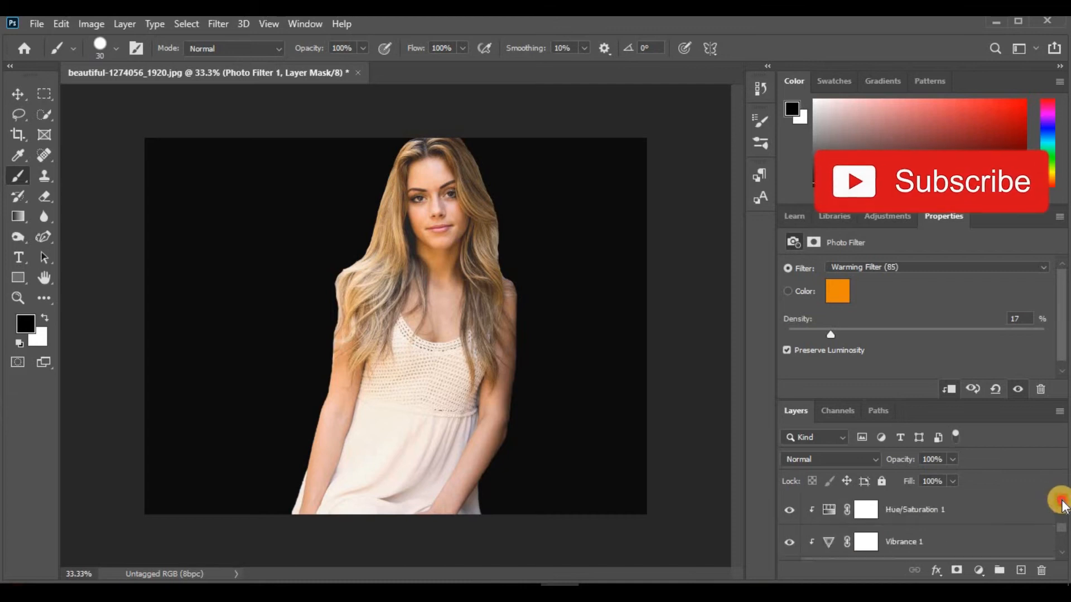
ctrl+click(939, 512)
scroll(1060, 555, down, 5)
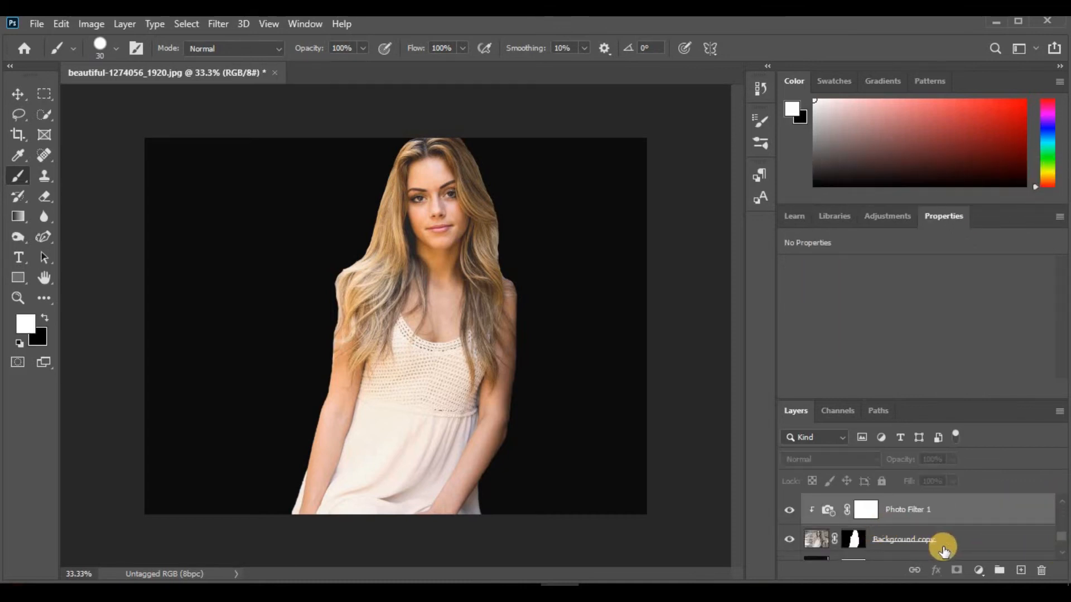
ctrl+click(958, 537)
right_click(960, 537)
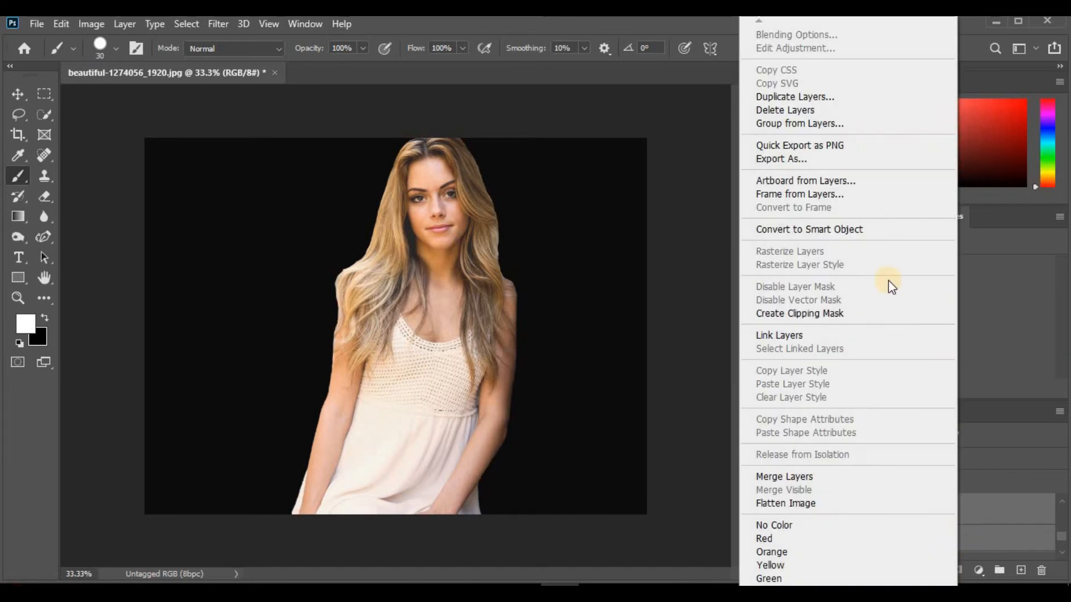
click(867, 232)
Start a Camera Raw Filter on the smart object with temperature -6, tint +8, exposure +0.15 and contrast +3
click(216, 23)
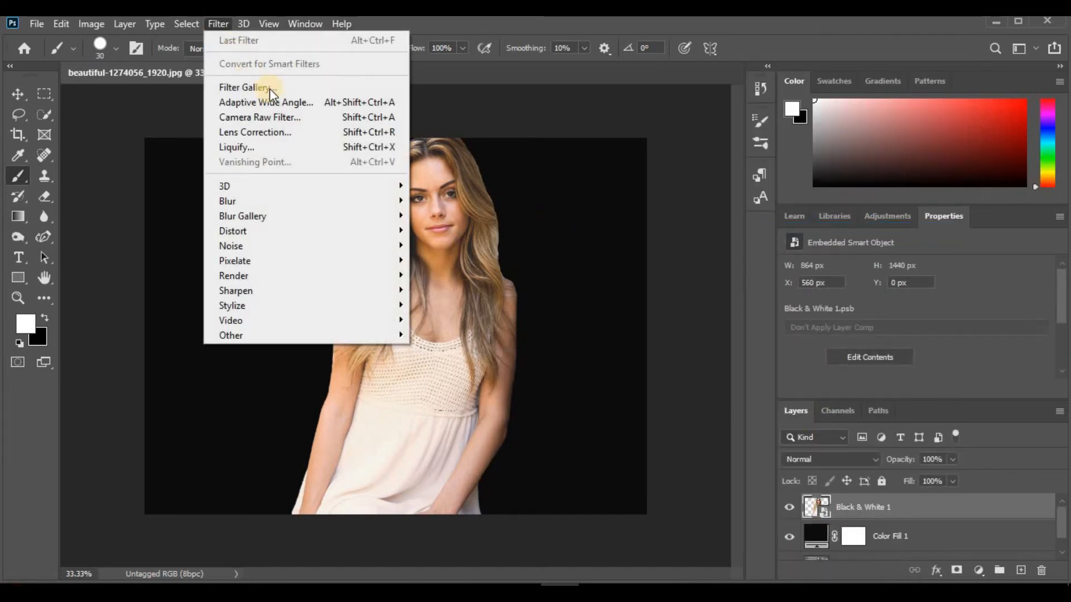
click(294, 118)
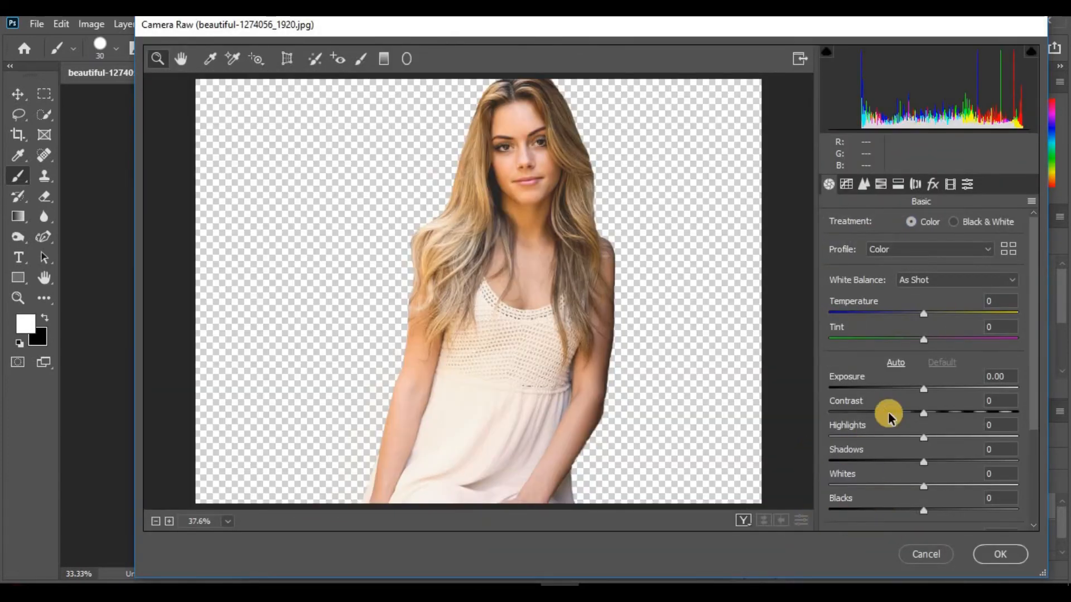
drag(921, 312, 932, 350)
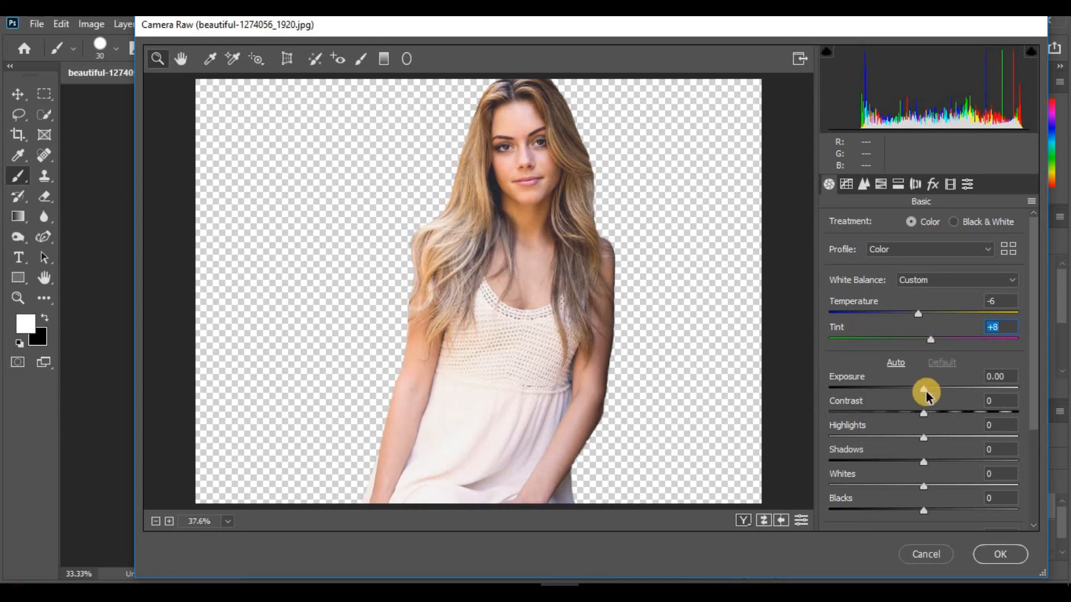
drag(932, 393, 927, 424)
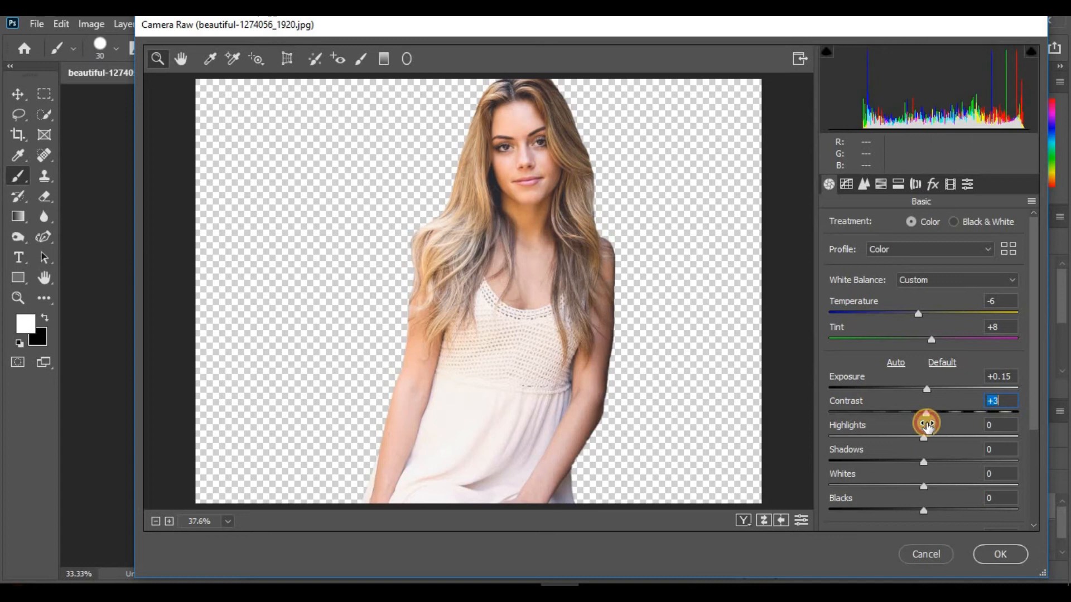
drag(1035, 390, 850, 170)
In Camera Raw's HSL Adjustments, set the hue of Reds to +11 and Oranges to +18
click(865, 184)
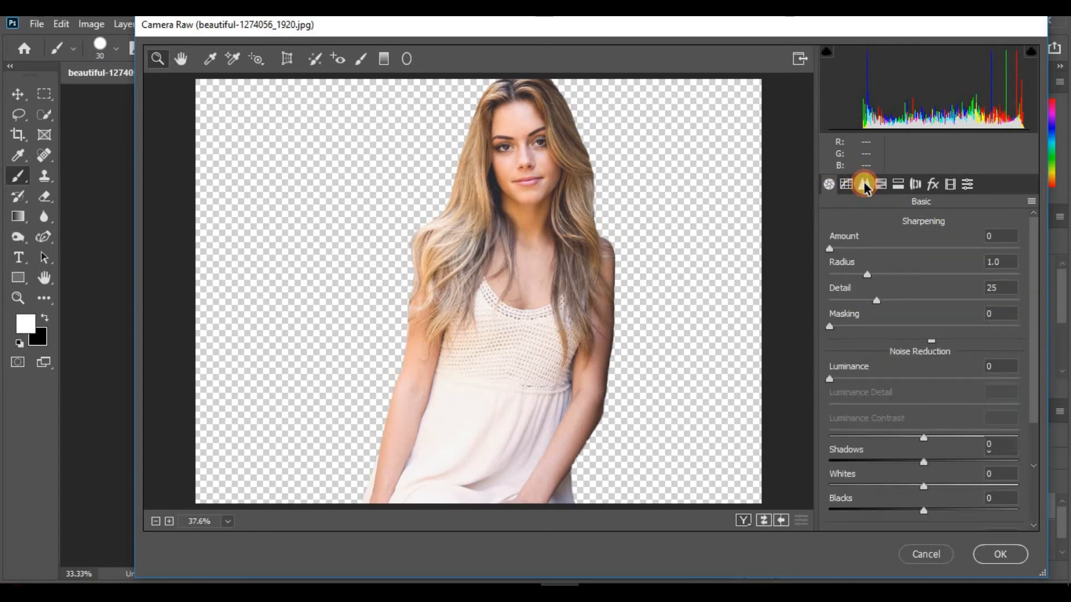
click(882, 184)
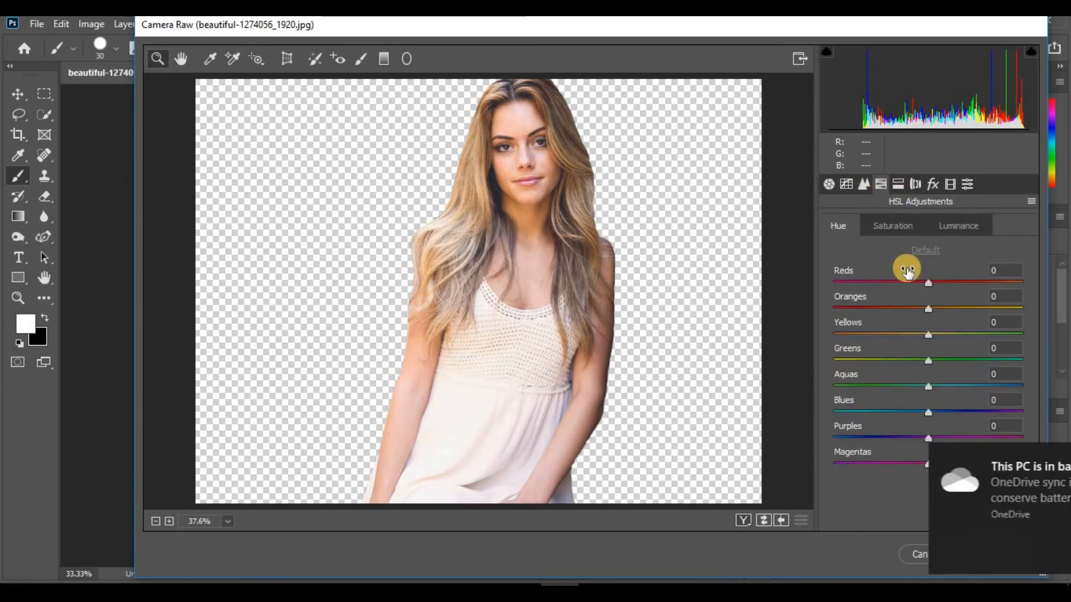
mouse_move(928, 310)
mouse_down()
mouse_move(944, 311)
mouse_move(945, 322)
mouse_up()
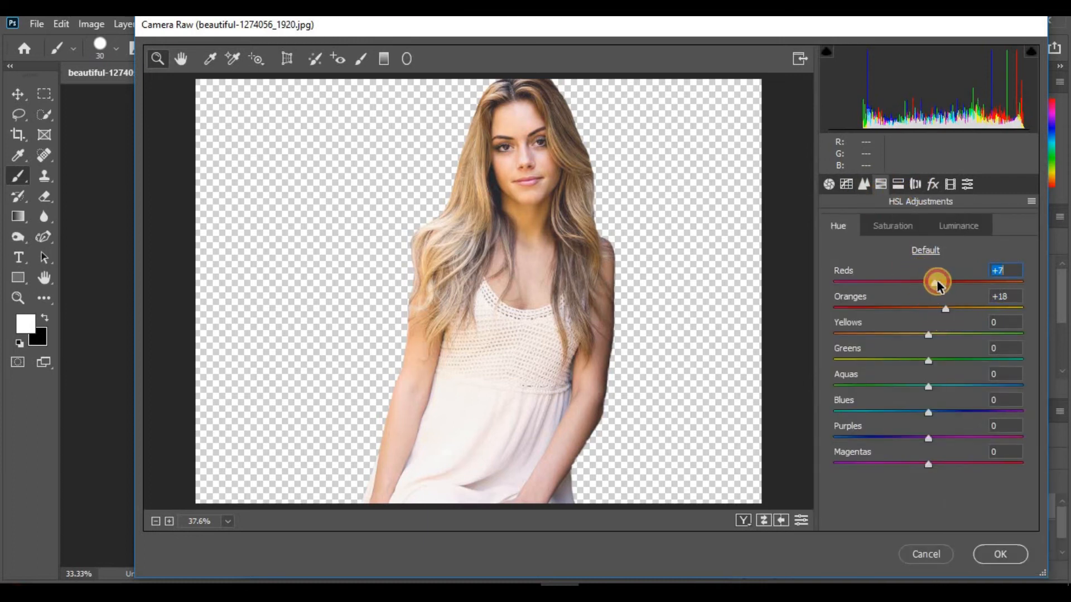
Try Split Toning highlight hue and saturation changes, leave highlight saturation at 0, and apply the Camera Raw filter
click(916, 184)
click(933, 187)
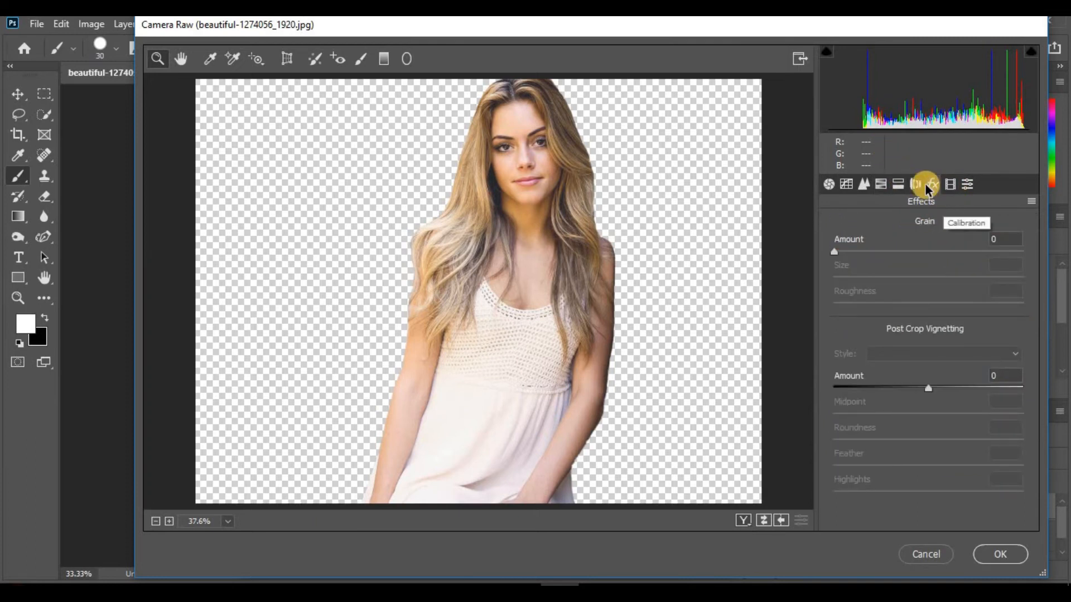
click(916, 184)
mouse_move(839, 282)
mouse_down()
mouse_move(973, 285)
mouse_move(837, 302)
mouse_up()
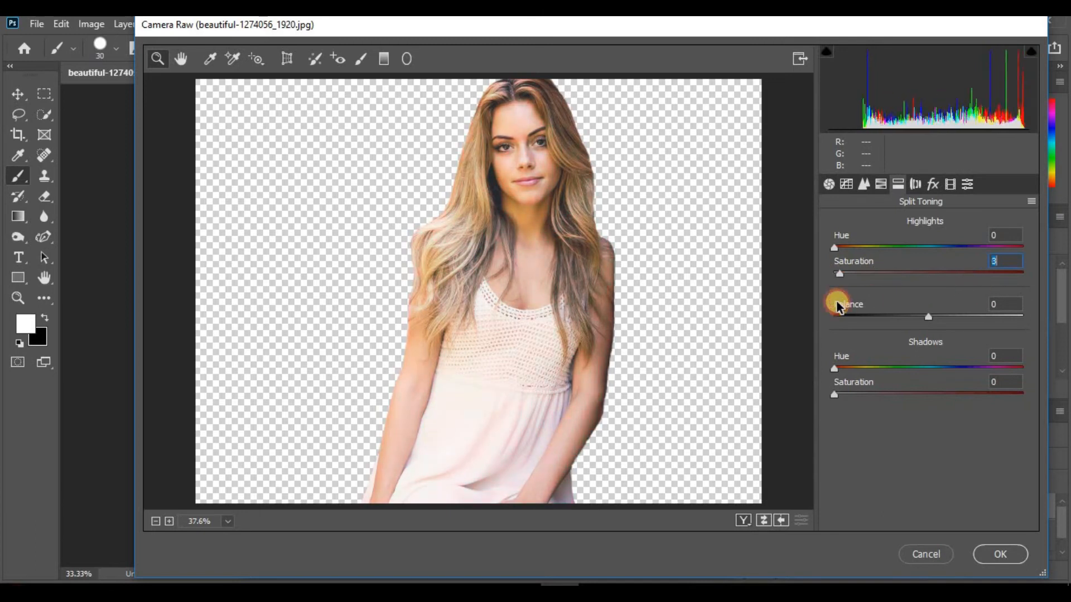
drag(836, 246, 855, 256)
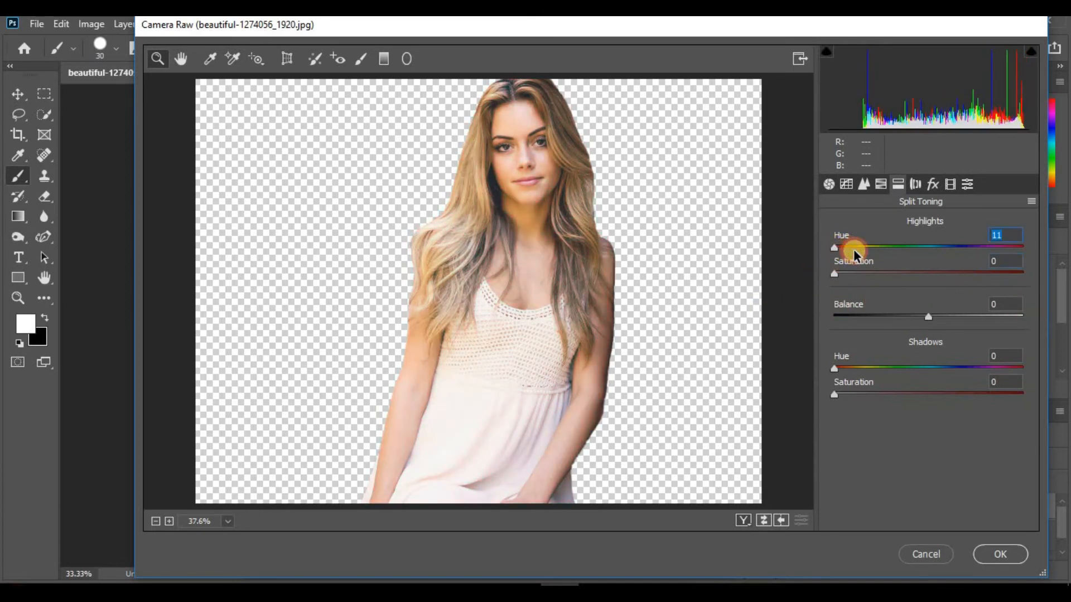
click(1000, 554)
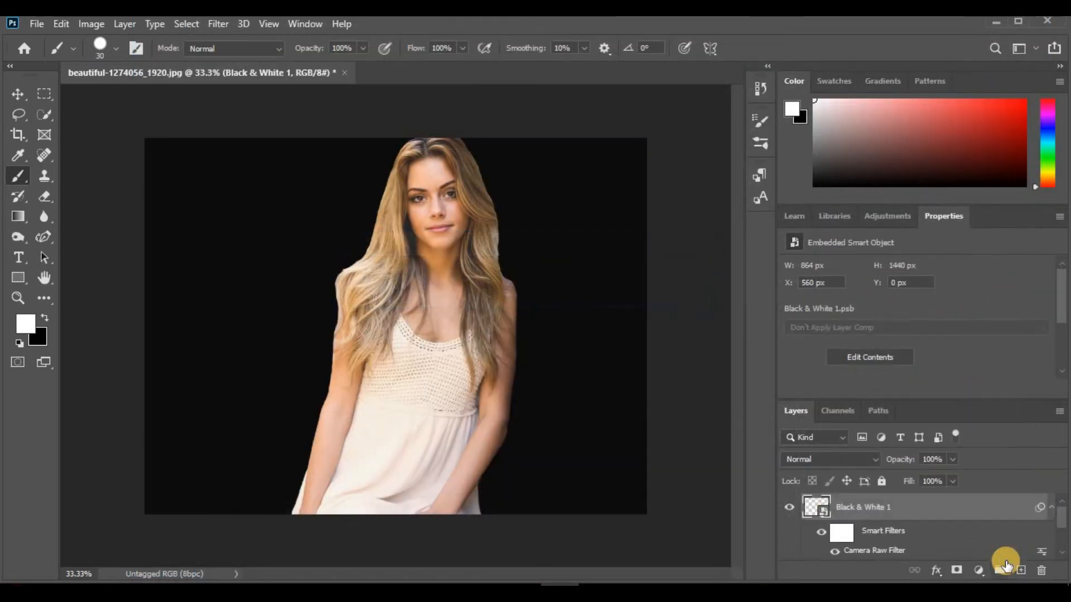
Toggle the Smart Filters and the Camera Raw Filter of the Black & White 1 smart object to compare before and after
click(807, 504)
click(805, 522)
scroll(1062, 524, down, 3)
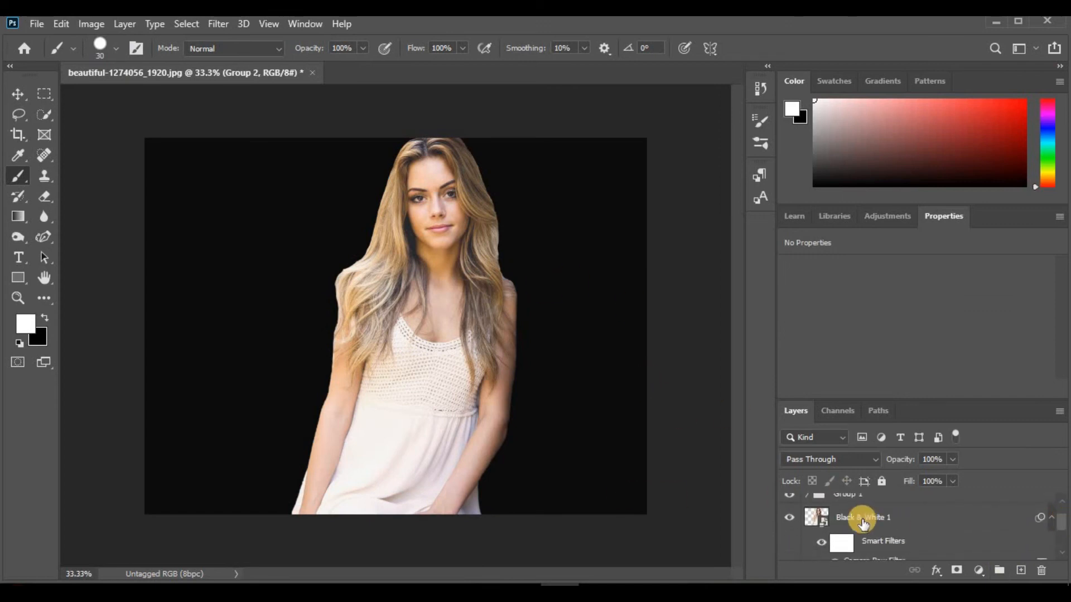
click(859, 515)
click(821, 535)
click(821, 534)
click(821, 535)
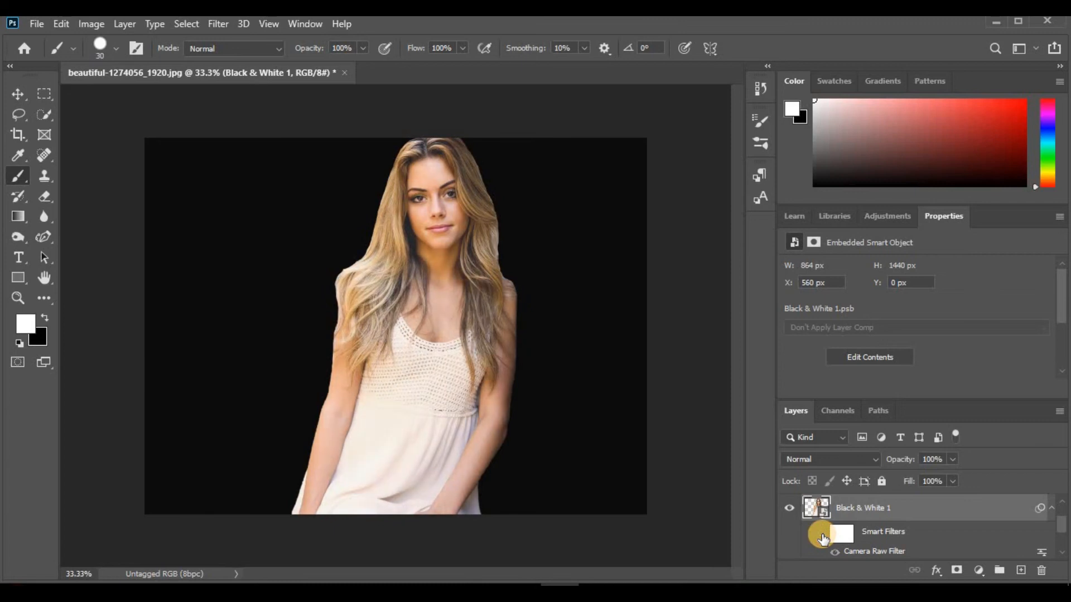
click(822, 534)
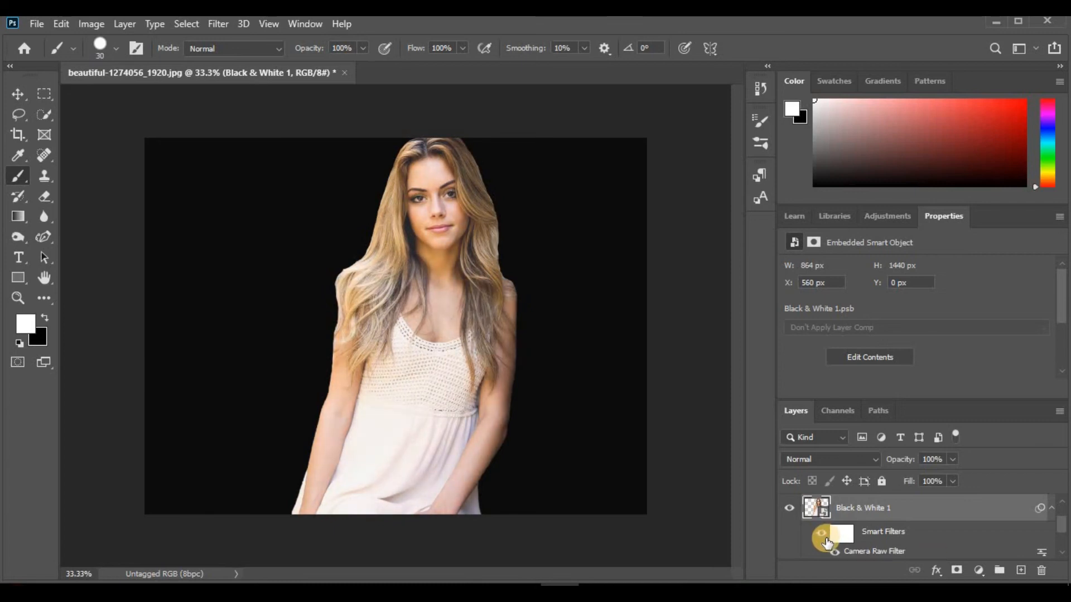
click(833, 552)
click(833, 552)
Hide the Background and Color Fill 1 layers to view the woman's cutout on transparency
scroll(1063, 533, down, 3)
drag(1066, 529, 1065, 538)
click(788, 520)
click(788, 519)
click(788, 520)
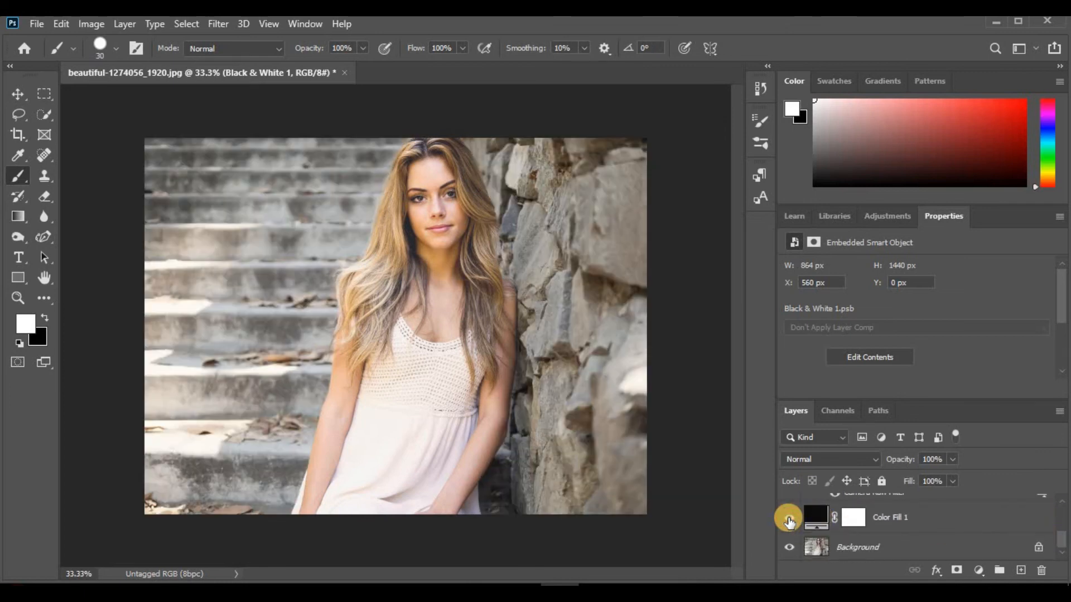
click(788, 519)
click(786, 549)
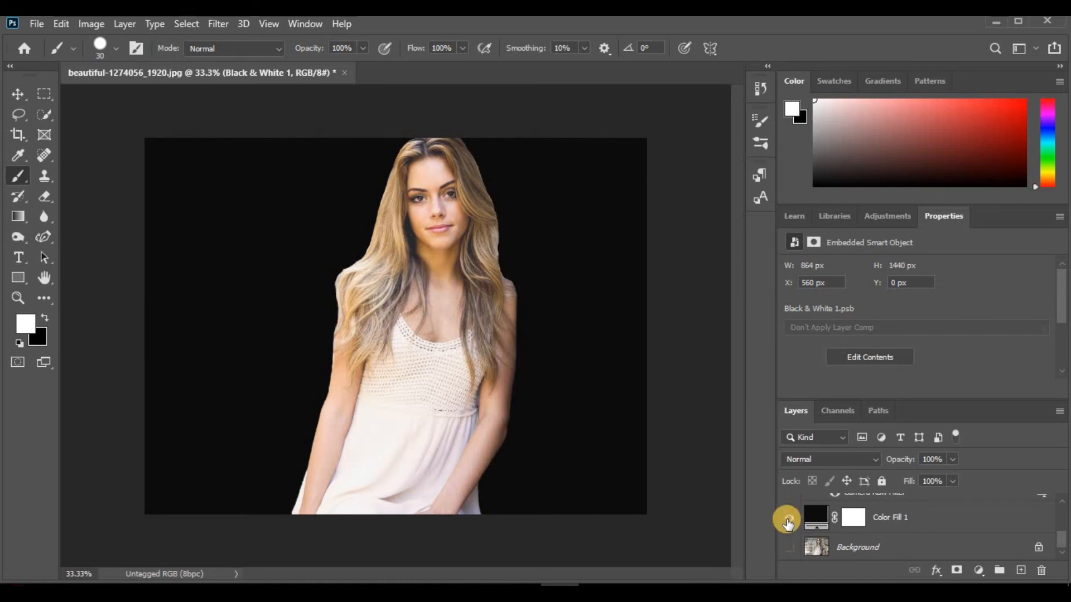
click(788, 520)
click(788, 520)
click(787, 519)
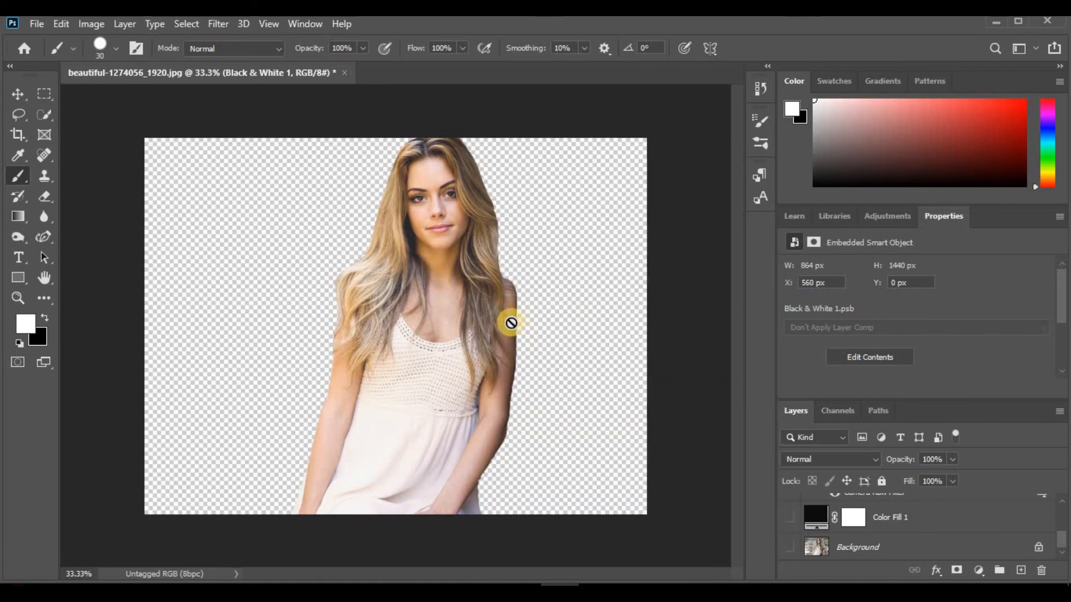
Open the contents of the Black & White 1 smart object and select the layer mask of Background copy
key(ctrl+plus)
key(ctrl+plus)
key(ctrl+minus)
drag(737, 343, 740, 372)
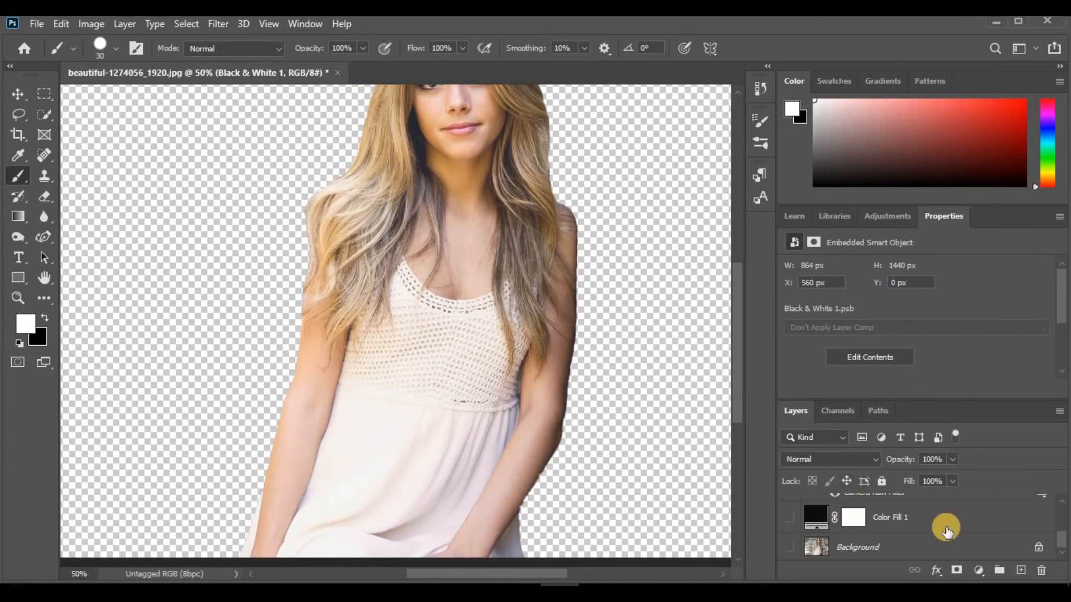
drag(1062, 535, 1062, 506)
double_click(816, 547)
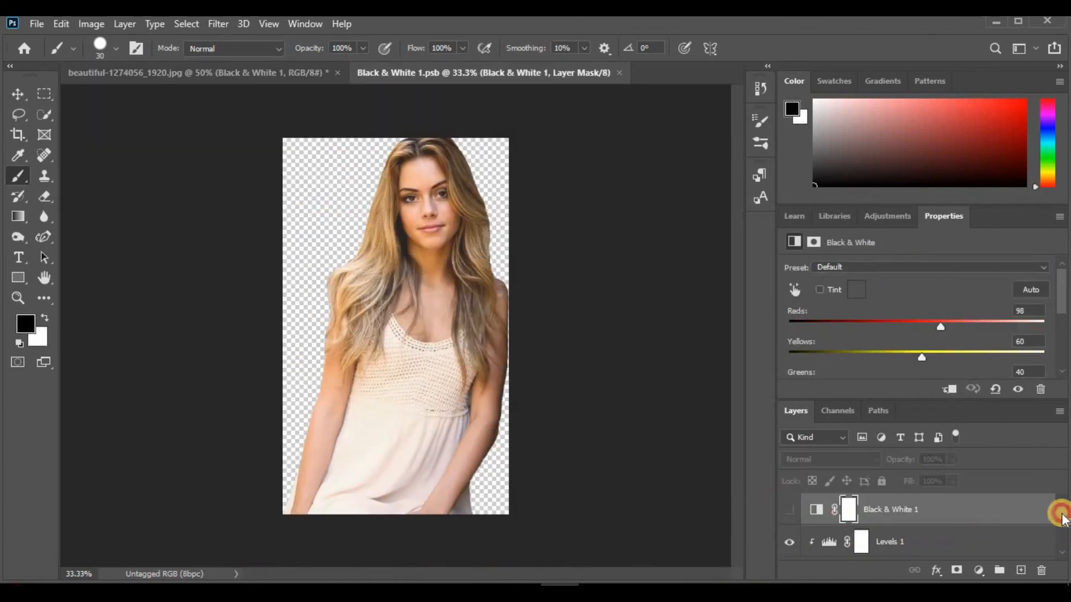
scroll(1062, 526, down, 3)
click(840, 544)
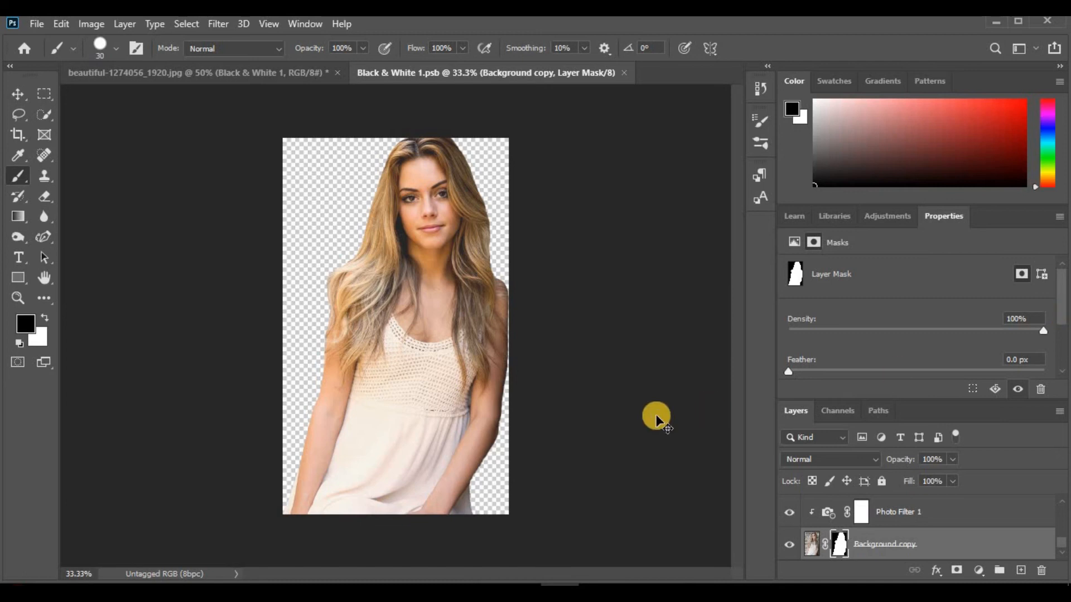
Brush white on the Background copy mask along the jagged lower edge of the forearm beside the skirt to restore it
key(ctrl+plus)
key(ctrl+plus)
key(ctrl+plus)
drag(740, 373, 740, 442)
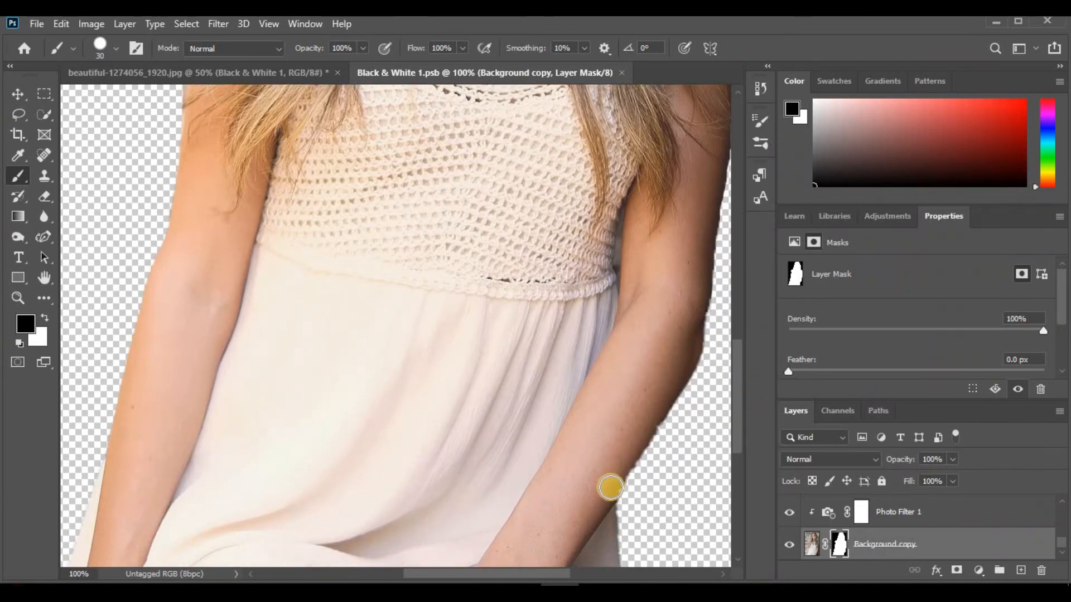
click(47, 322)
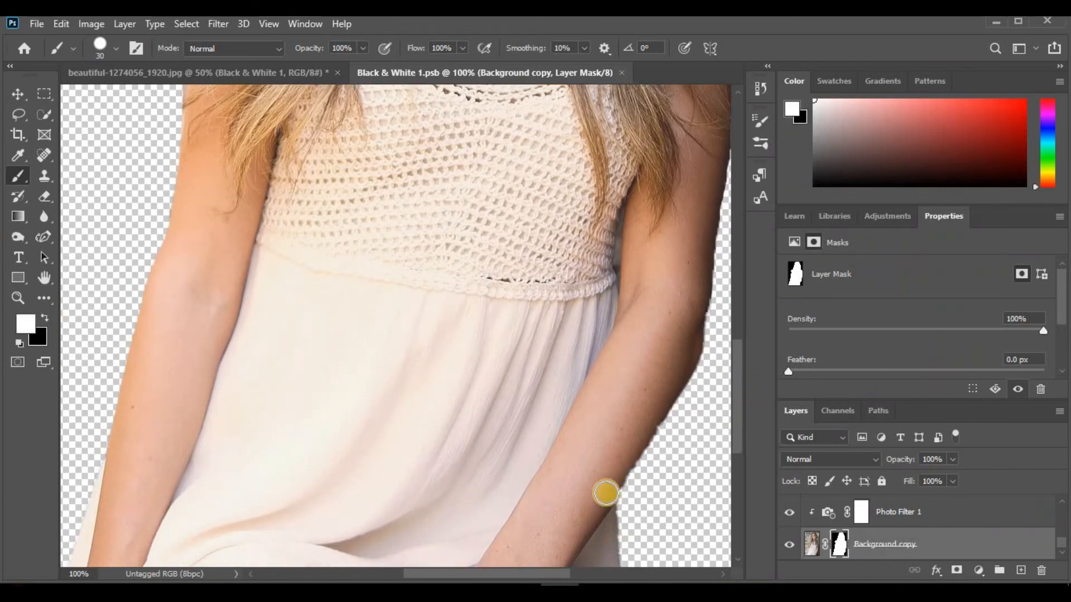
drag(649, 418, 607, 491)
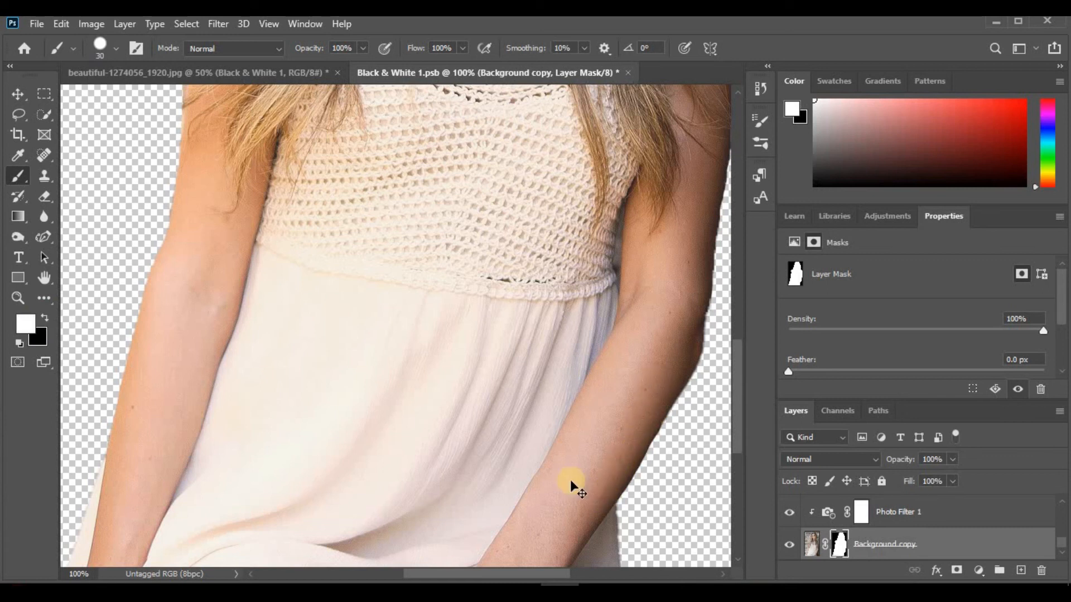
key(ctrl+minus)
key(ctrl+minus)
key(ctrl+minus)
key(ctrl+minus)
key(ctrl+plus)
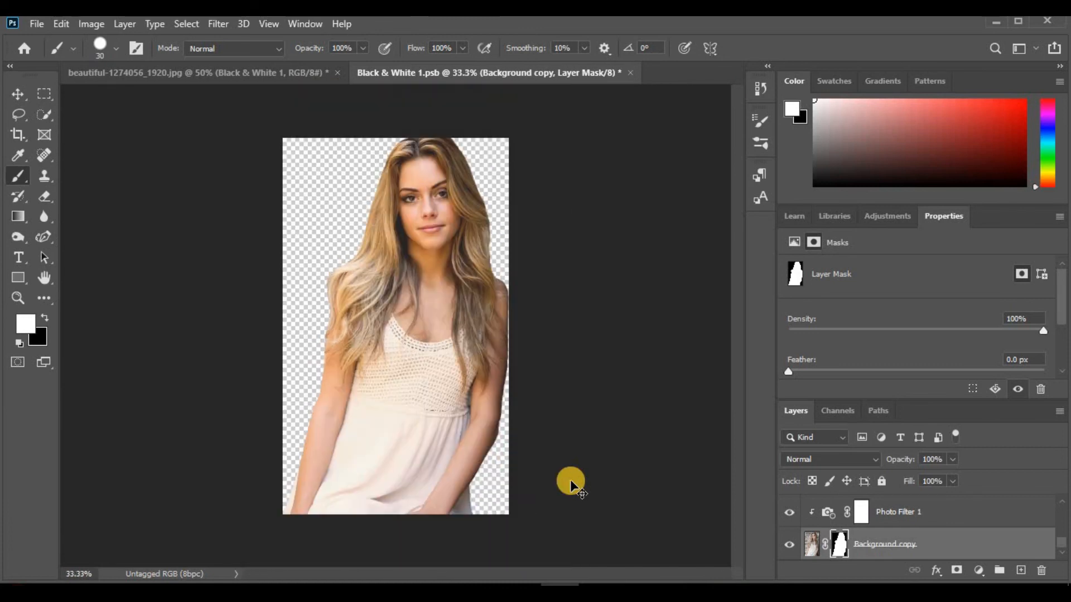